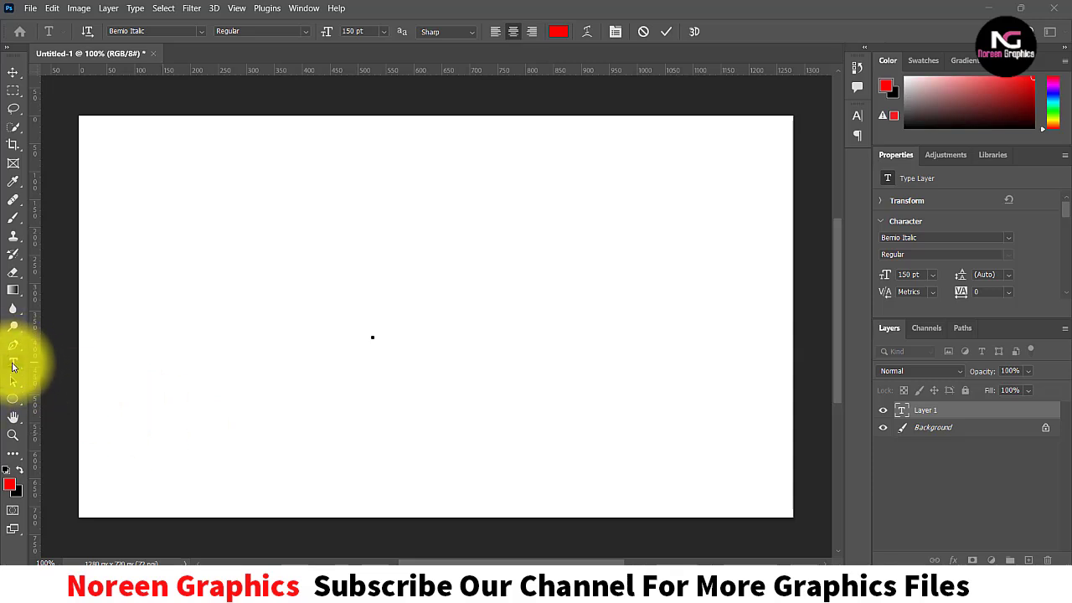
Step: Type the word ZEBRA in red 150 pt on the canvas and commit it
{"action": "left_click", "coordinate": [560, 32]}
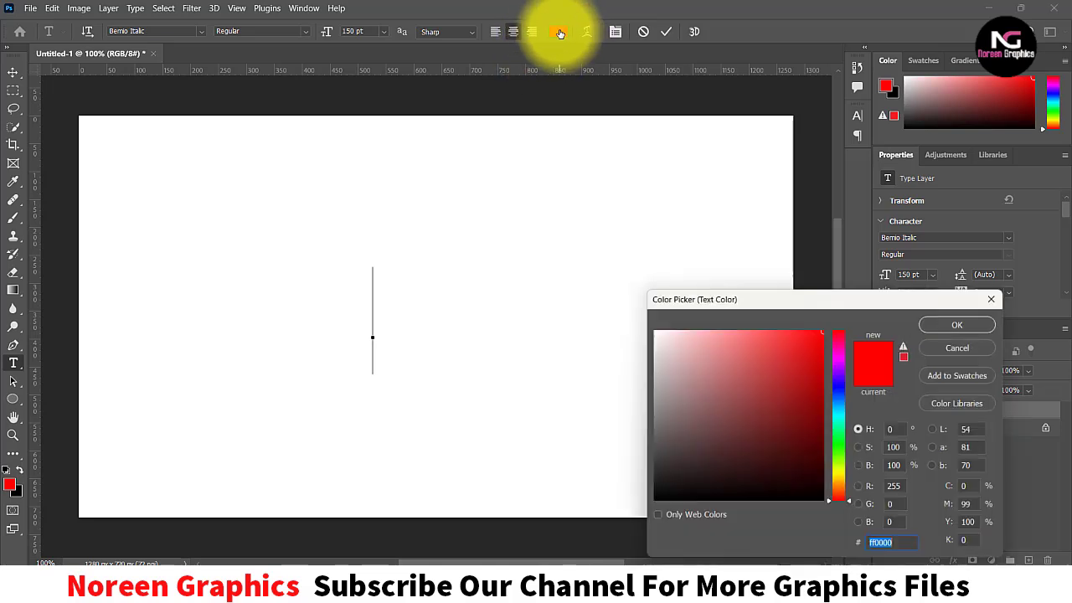
{"action": "left_click", "coordinate": [965, 324]}
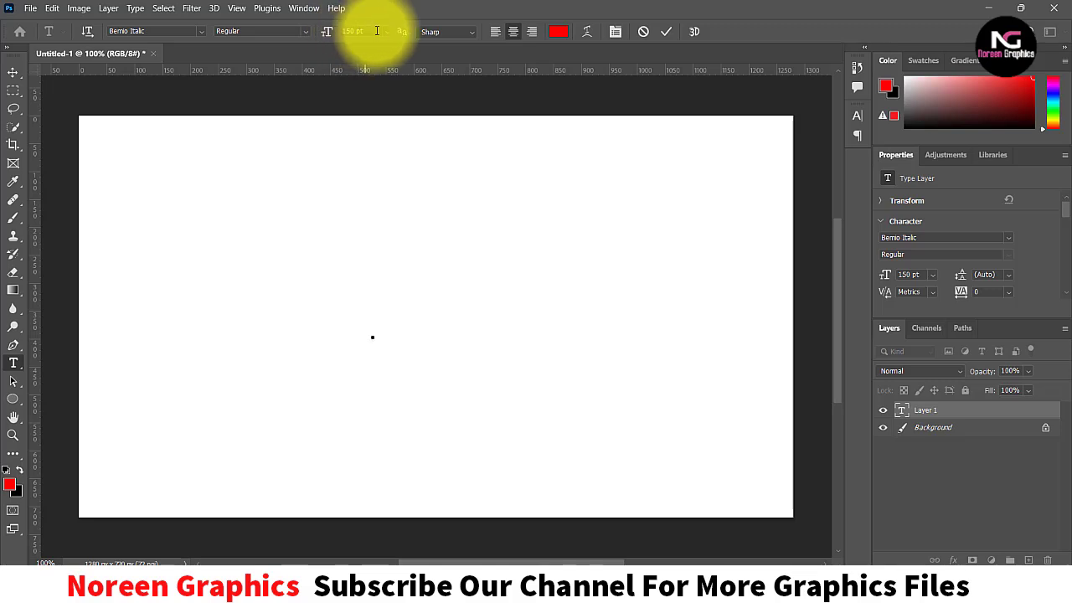
{"action": "left_click", "coordinate": [383, 33]}
{"action": "left_click", "coordinate": [371, 221]}
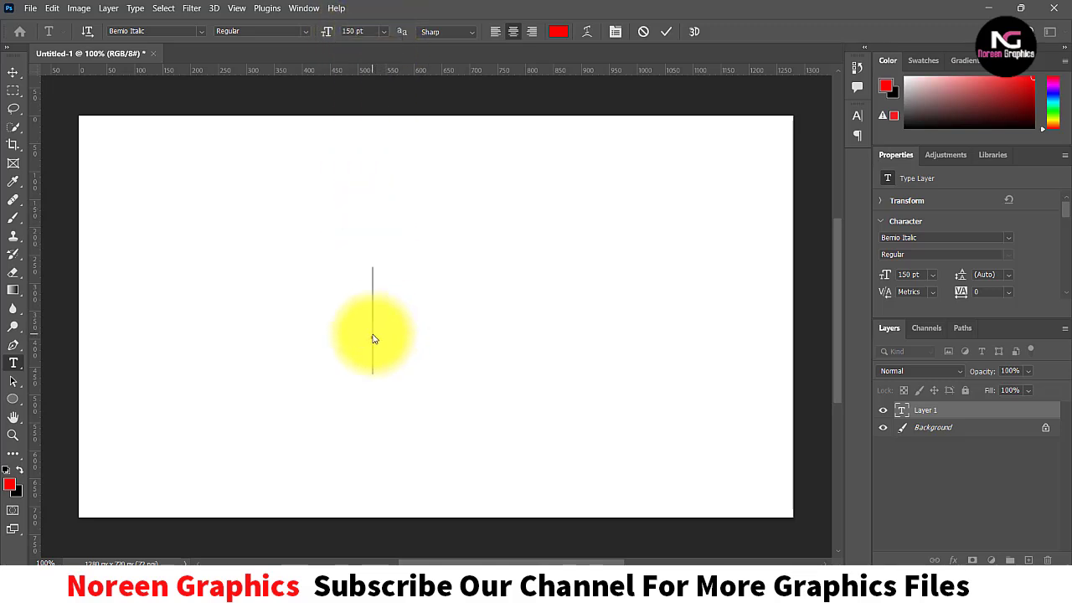
{"action": "type", "text": "ZE"}
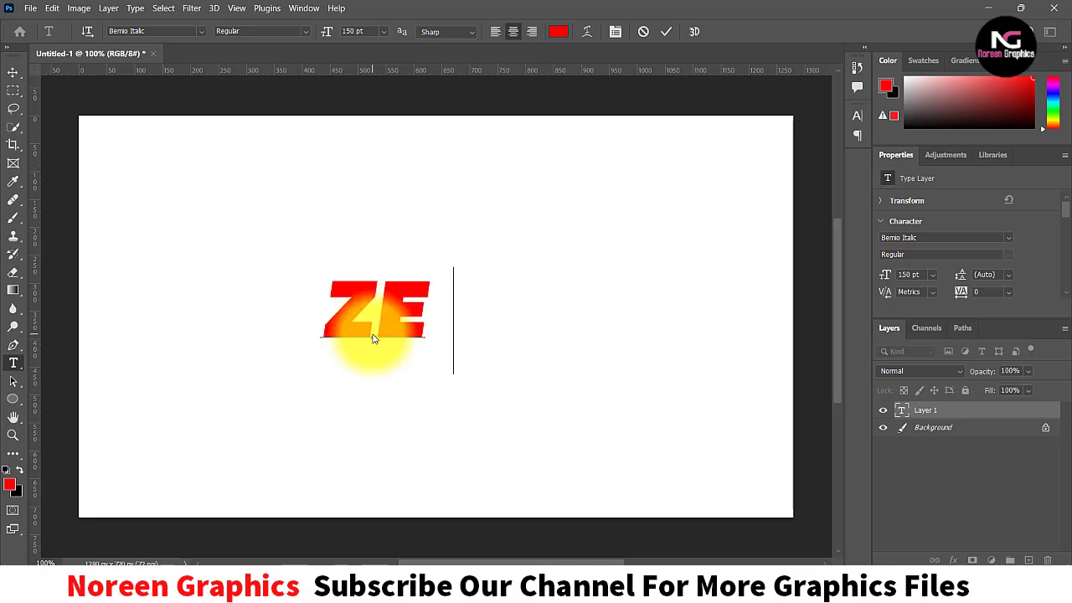
{"action": "type", "text": "BRA"}
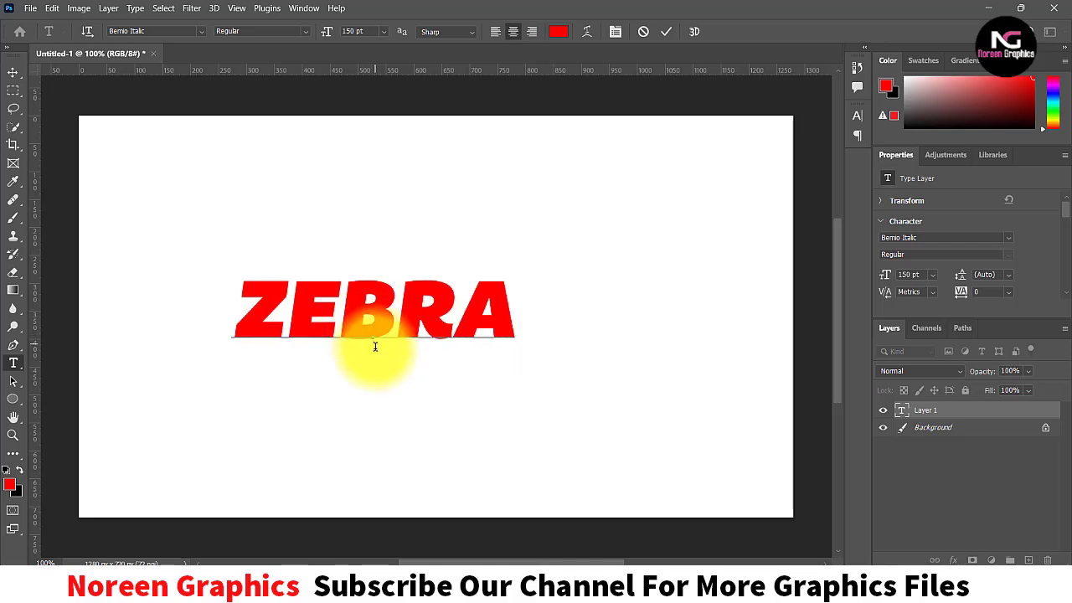
{"action": "left_click", "coordinate": [13, 72]}
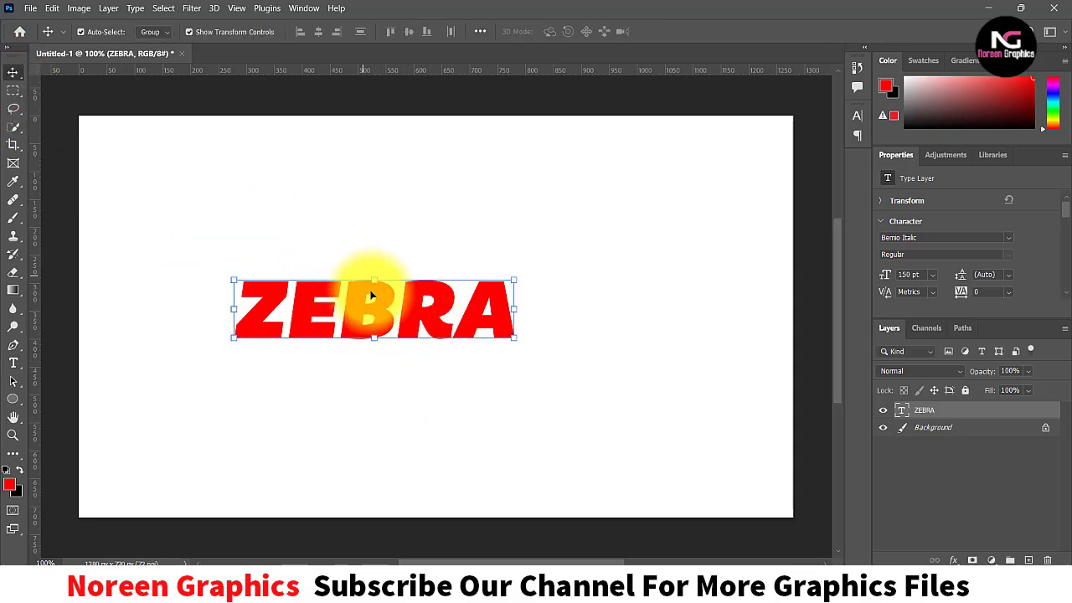
Step: Scale ZEBRA to about 302 pt, duplicate it as ZEBRA copy, and group the original
{"action": "key", "text": "ctrl+t"}
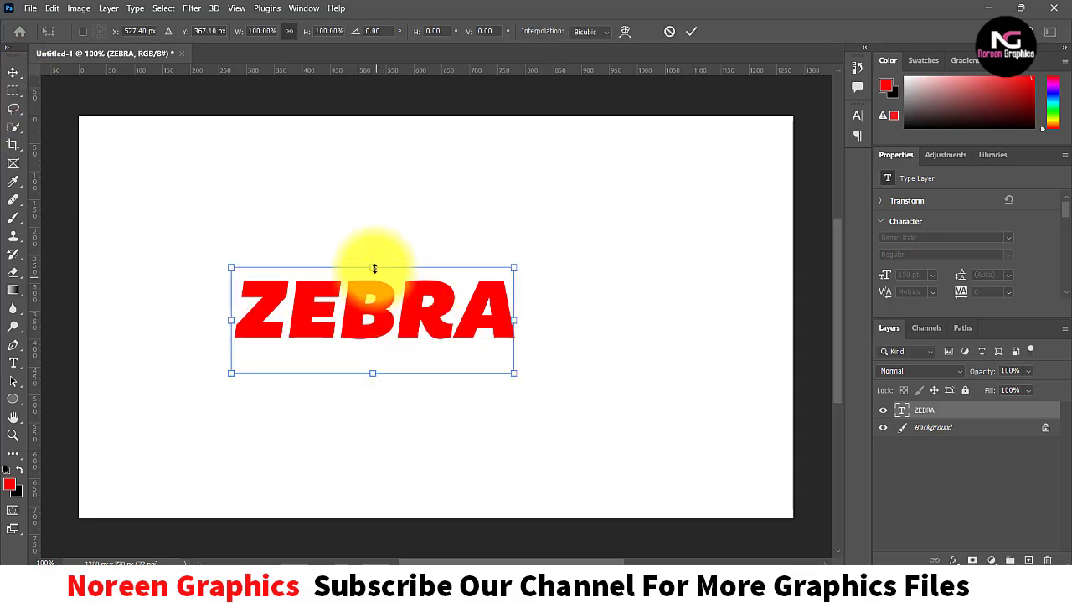
{"action": "left_click_drag", "start_coordinate": [373, 271], "coordinate": [374, 263]}
{"action": "left_click", "coordinate": [923, 412]}
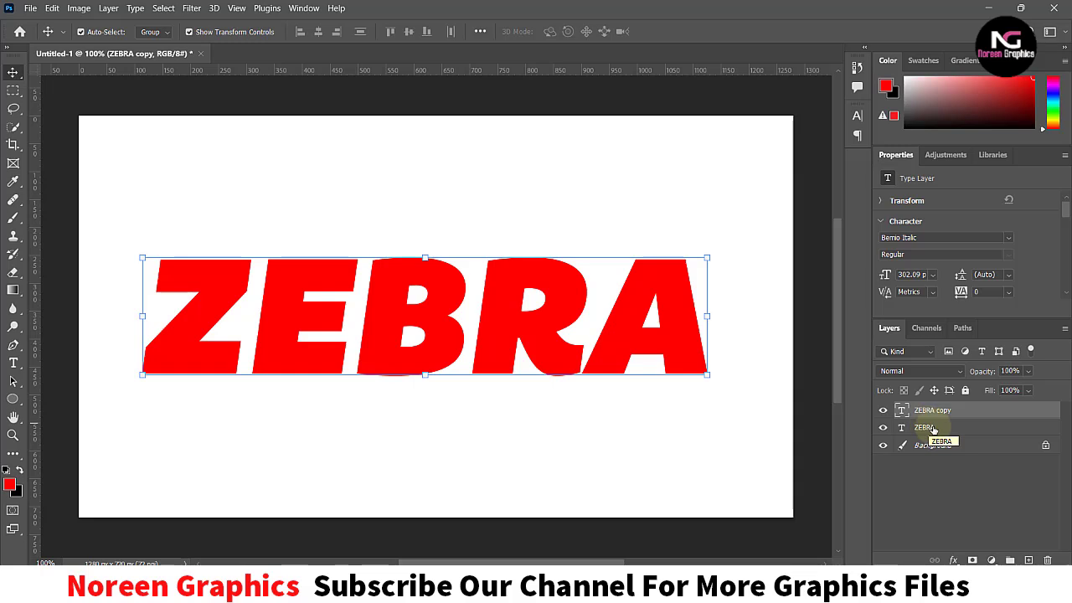
{"action": "key", "text": "ctrl+j"}
{"action": "key", "text": "ctrl+g"}
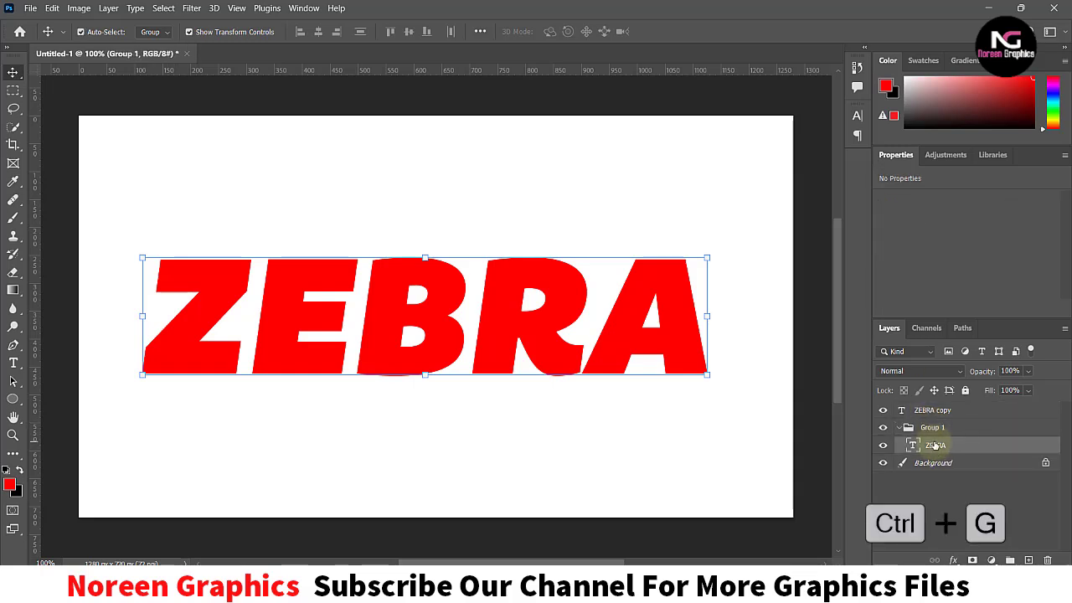
Step: Rename Group 1 to Shadow and recolour its ZEBRA text layer dark grey
{"action": "left_click", "coordinate": [932, 429]}
{"action": "type", "text": "Shadow"}
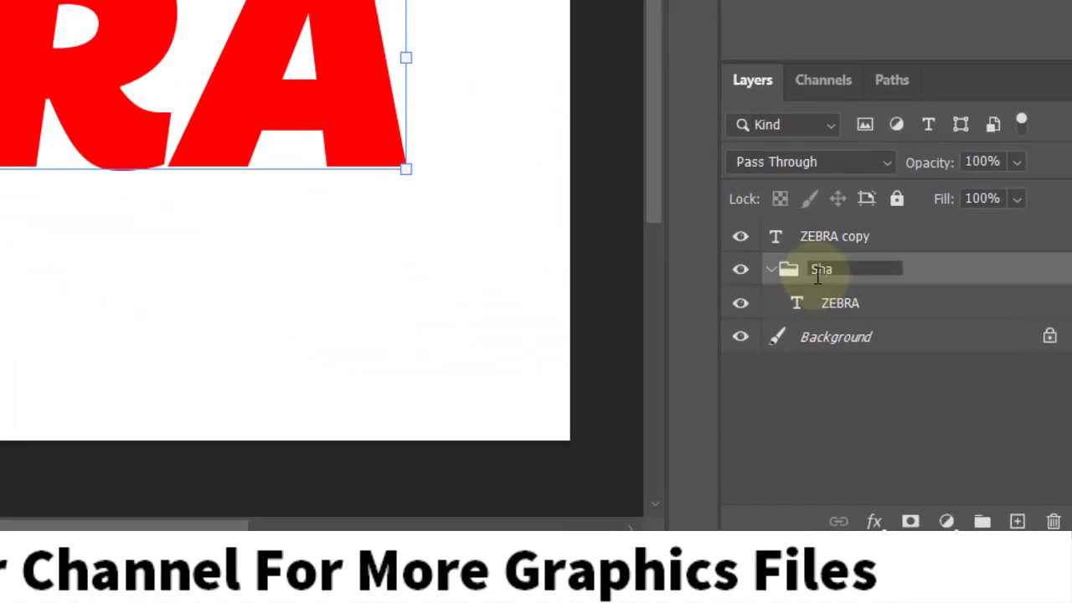
{"action": "key", "text": "Return"}
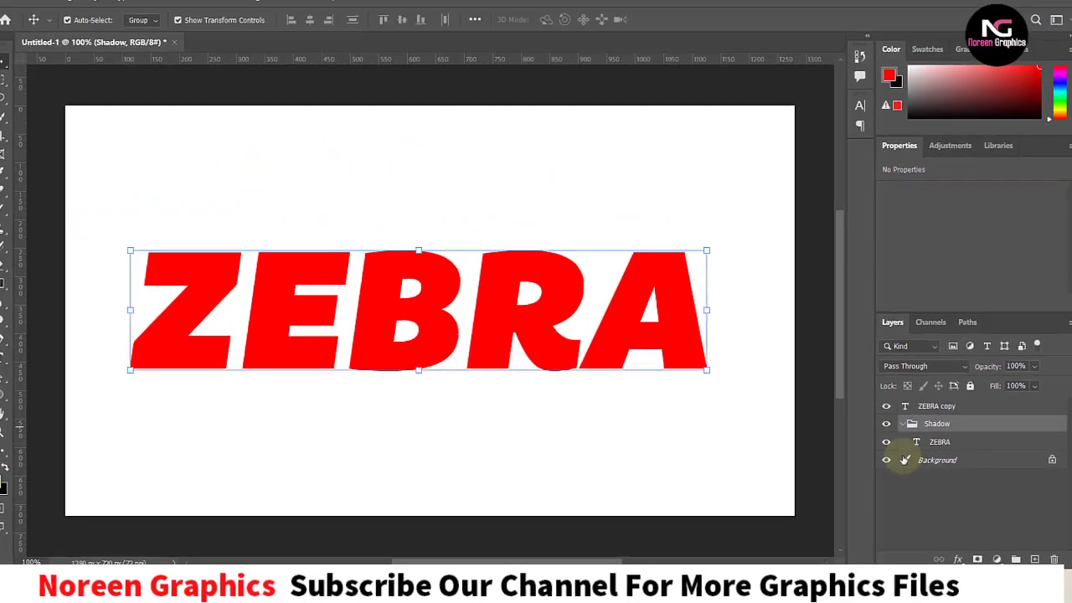
{"action": "left_click", "coordinate": [939, 445]}
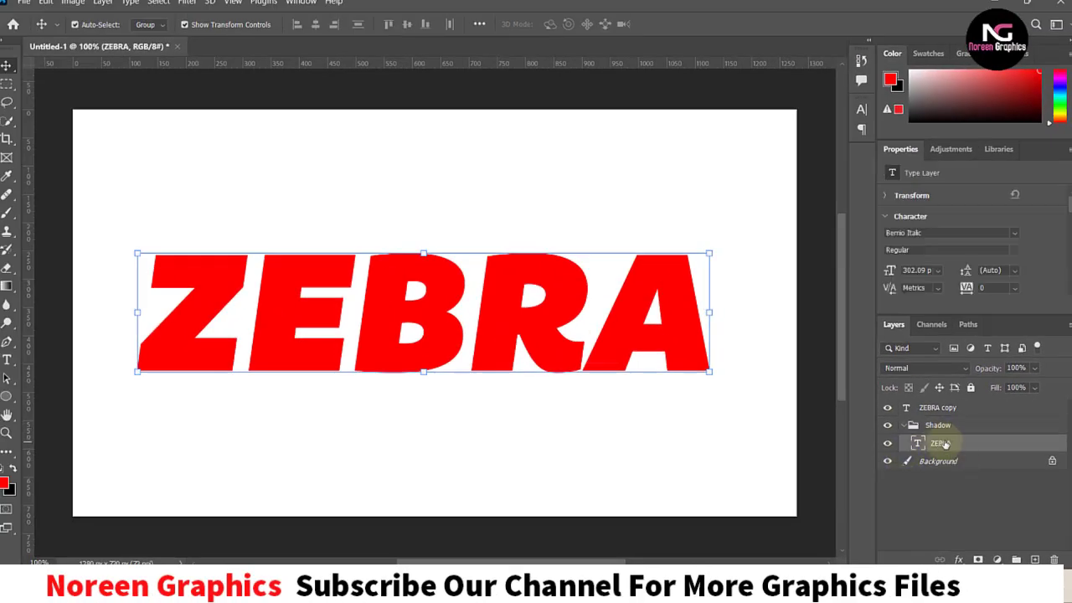
{"action": "scroll", "coordinate": [947, 260], "scroll_direction": "down", "scroll_amount": 1}
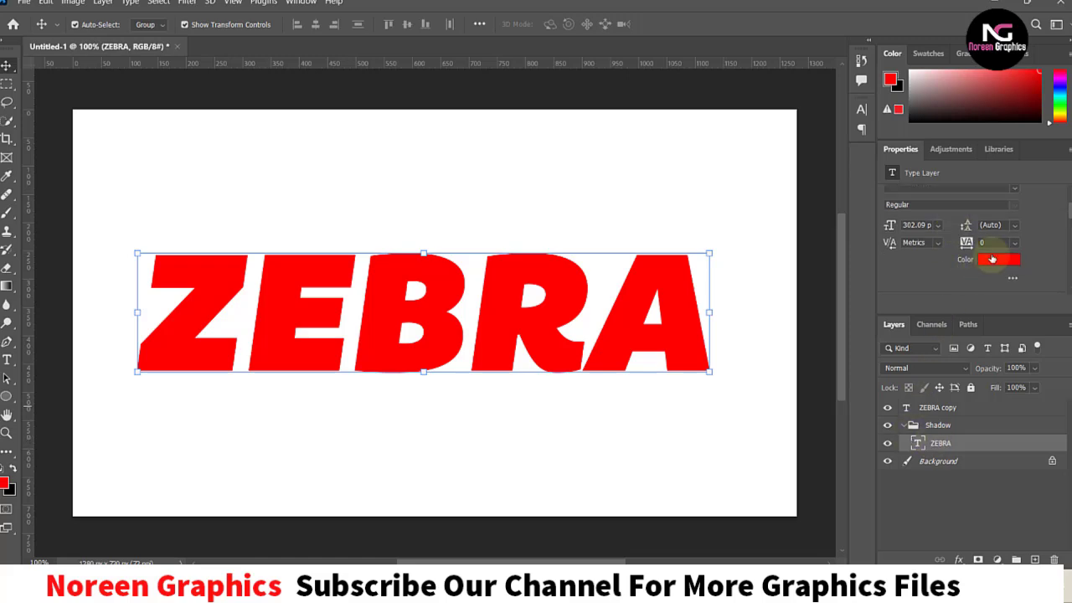
{"action": "left_click", "coordinate": [993, 260]}
{"action": "mouse_move", "coordinate": [745, 385]}
{"action": "left_mouse_down"}
{"action": "mouse_move", "coordinate": [637, 415]}
{"action": "mouse_move", "coordinate": [662, 417]}
{"action": "mouse_move", "coordinate": [652, 436]}
{"action": "left_mouse_up"}
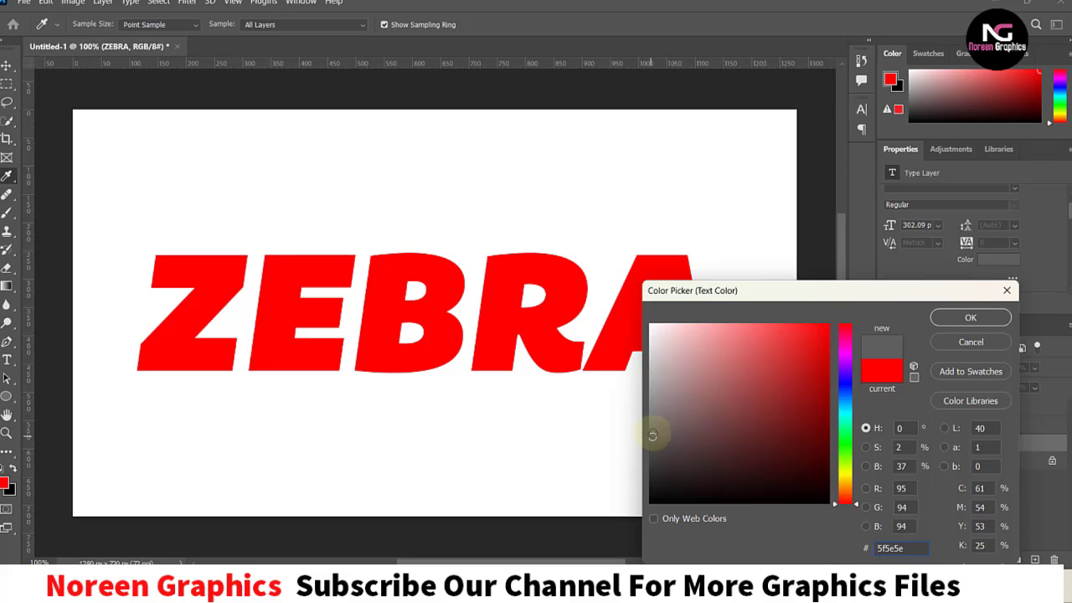
{"action": "left_click", "coordinate": [970, 317]}
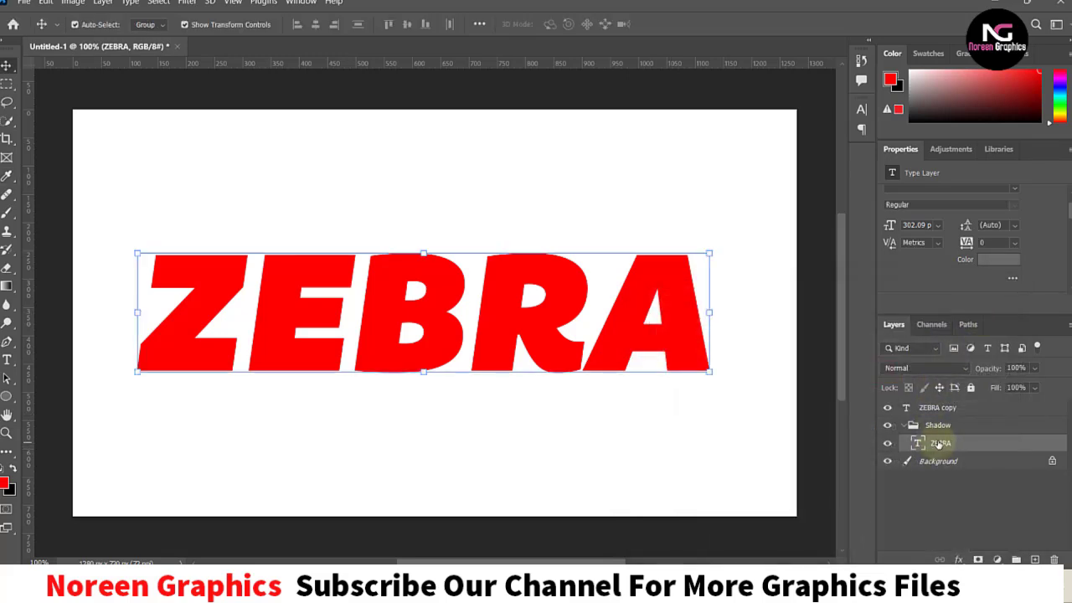
Step: Stack about twenty grey ZEBRA copies in Shadow, each nudged right and down, forming the extrusion
{"action": "left_click_drag", "start_coordinate": [940, 444], "coordinate": [937, 439]}
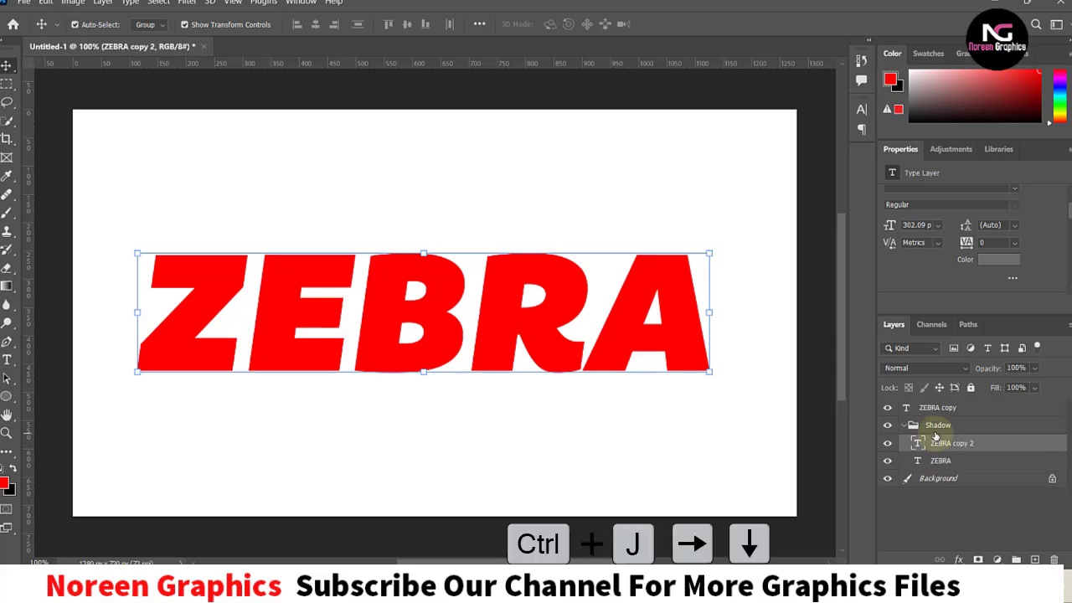
{"action": "key", "text": "Right"}
{"action": "key", "text": "Down"}
{"action": "key", "text": "ctrl+j"}
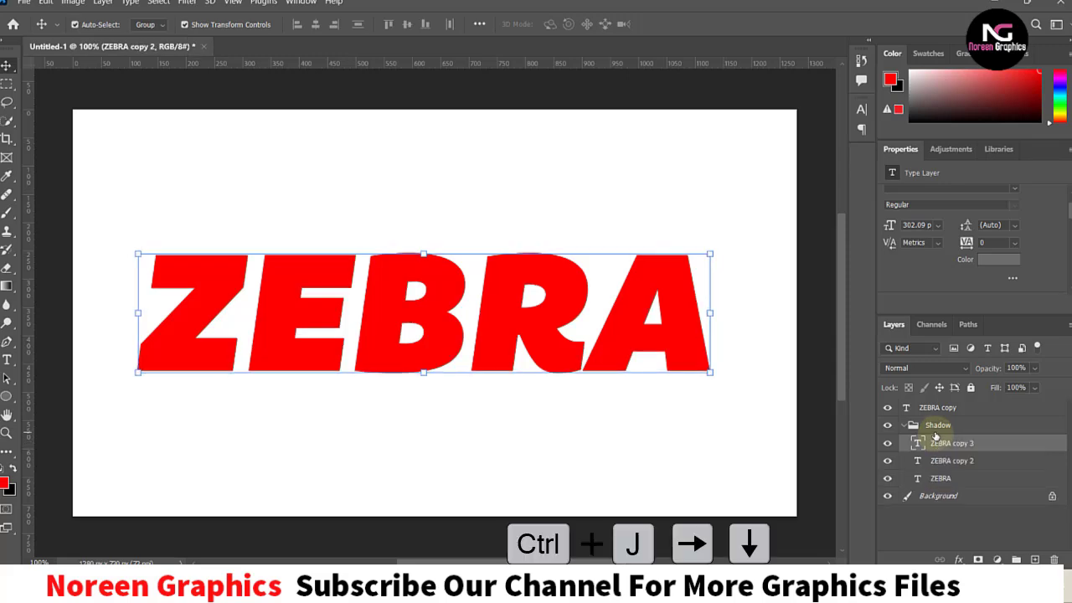
{"action": "key", "text": "Right"}
{"action": "key", "text": "Down"}
{"action": "key", "text": "Right"}
{"action": "key", "text": "Down"}
{"action": "key", "text": "Right"}
{"action": "key", "text": "Down"}
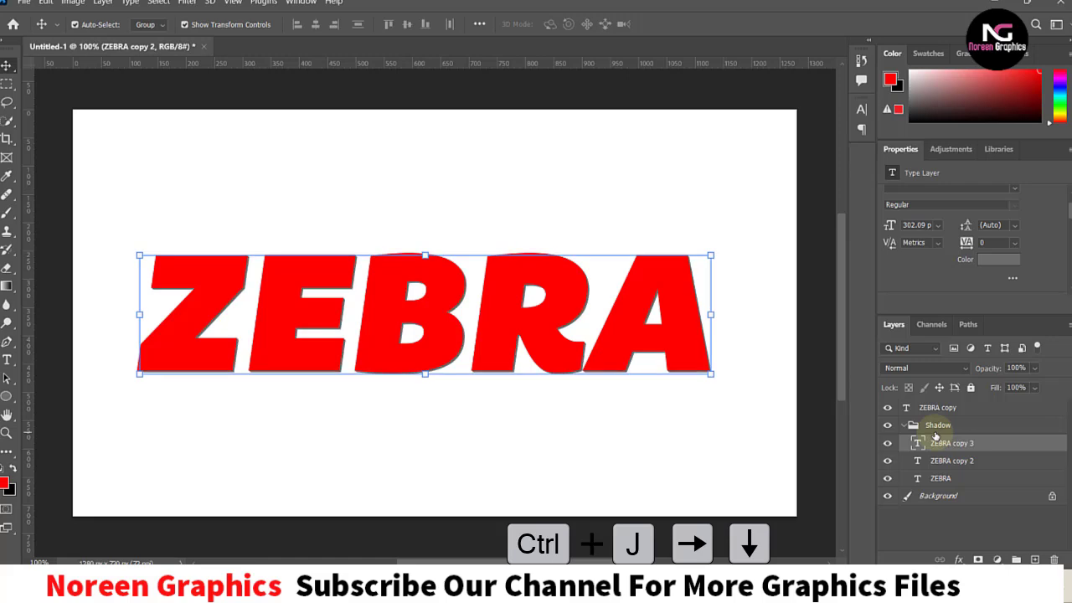
{"action": "key", "text": "ctrl+j"}
{"action": "key", "text": "ctrl+j"}
{"action": "key", "text": "ctrl+j"}
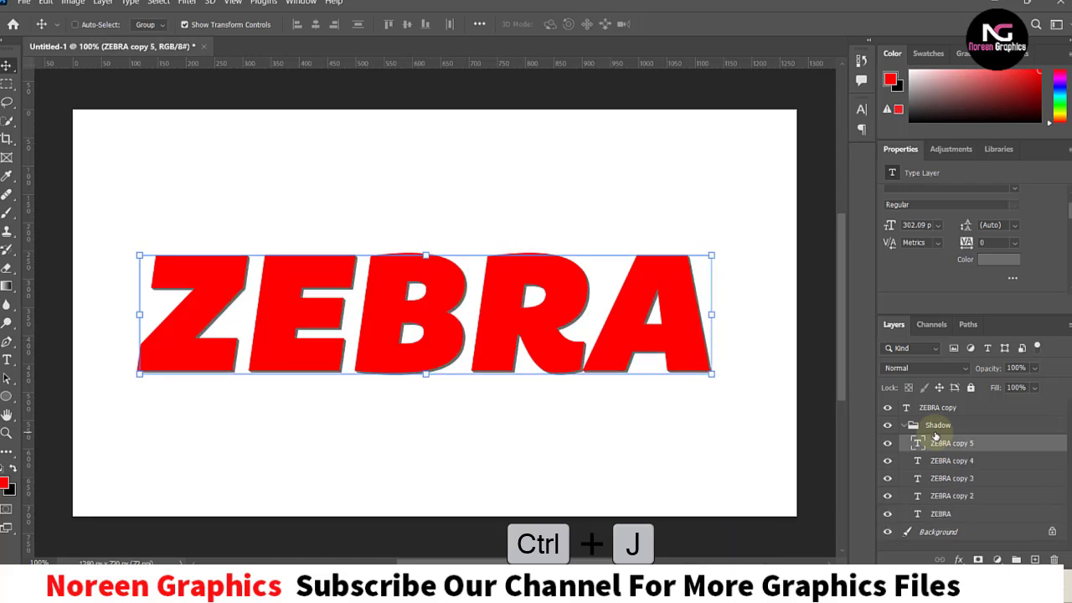
{"action": "key", "text": "Right"}
{"action": "key", "text": "Down"}
{"action": "key", "text": "ctrl+j"}
{"action": "key", "text": "Right"}
{"action": "key", "text": "Down"}
{"action": "key", "text": "Down"}
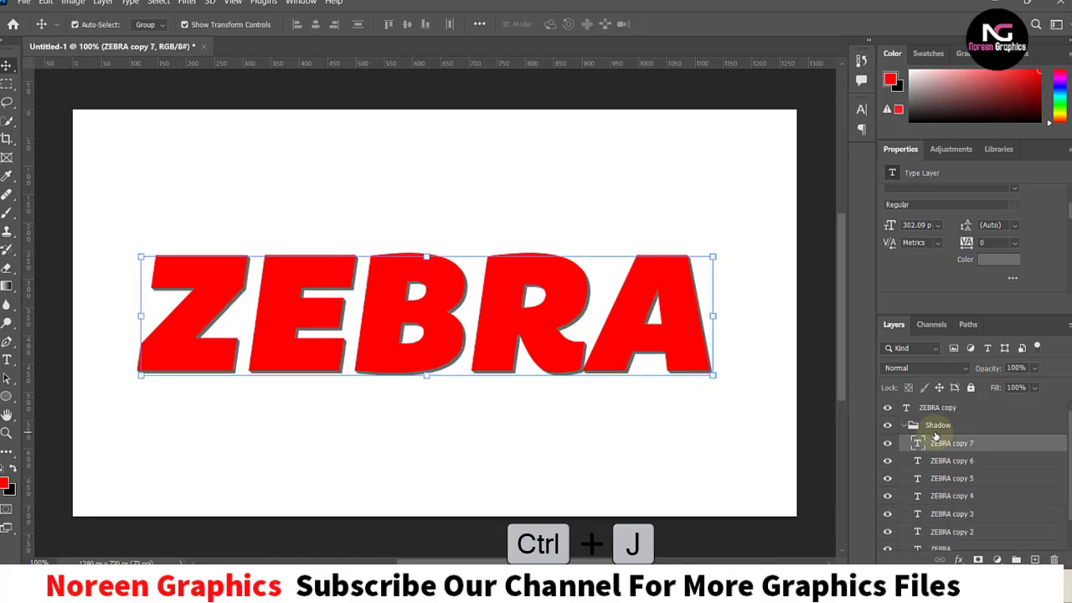
{"action": "key", "text": "Right"}
{"action": "key", "text": "ctrl+j"}
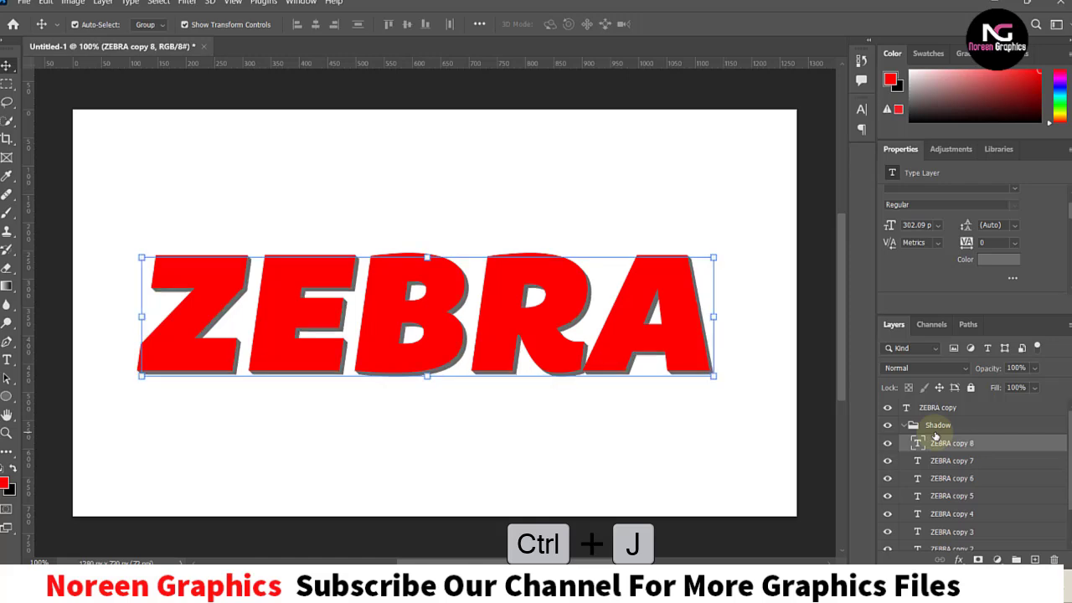
{"action": "key", "text": "Right"}
{"action": "key", "text": "Down"}
{"action": "key", "text": "Right"}
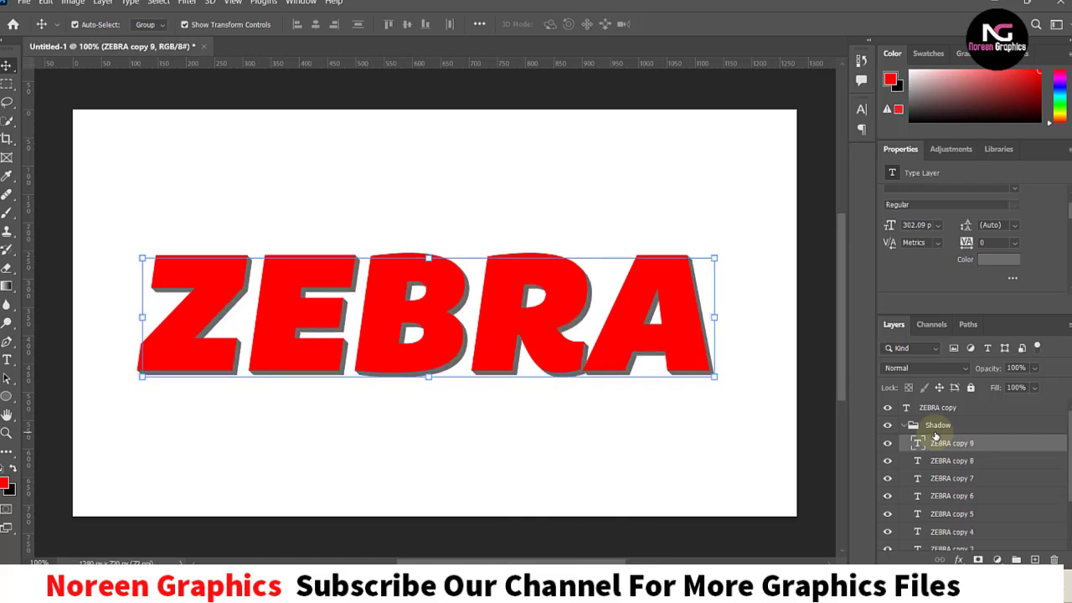
{"action": "key", "text": "Right"}
{"action": "key", "text": "Down"}
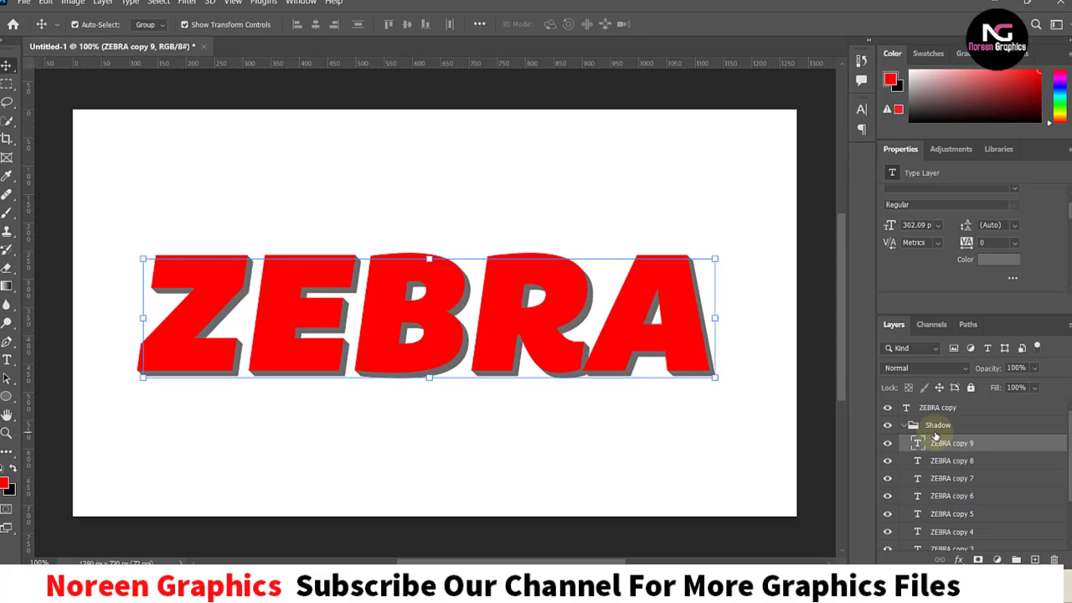
{"action": "key", "text": "Right"}
{"action": "key", "text": "Down"}
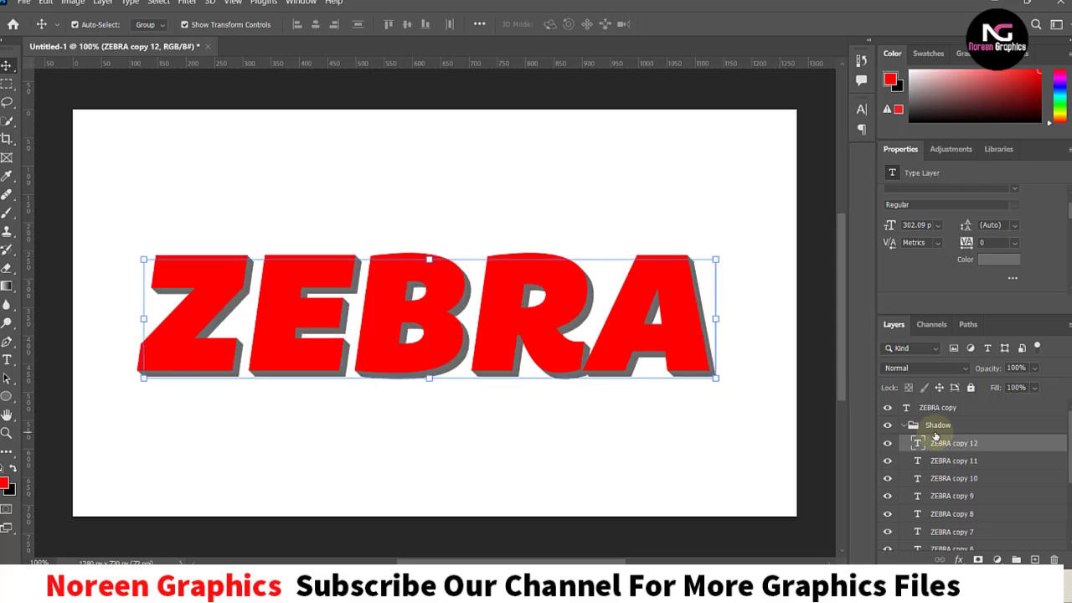
{"action": "key", "text": "Right"}
{"action": "key", "text": "Down"}
{"action": "key", "text": "Right"}
{"action": "key", "text": "Down"}
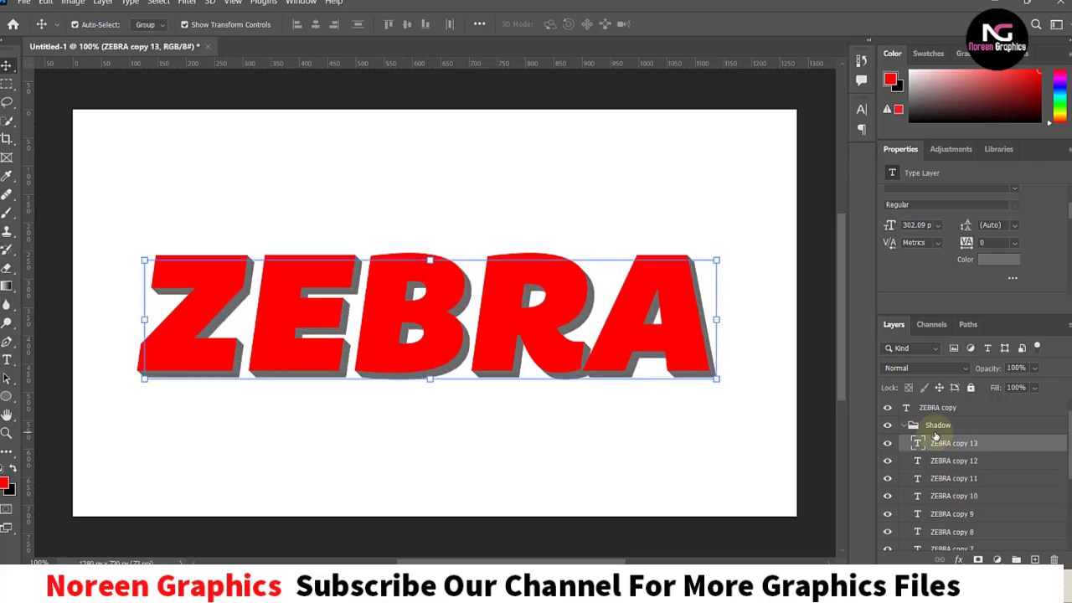
{"action": "key", "text": "Right"}
{"action": "key", "text": "Down"}
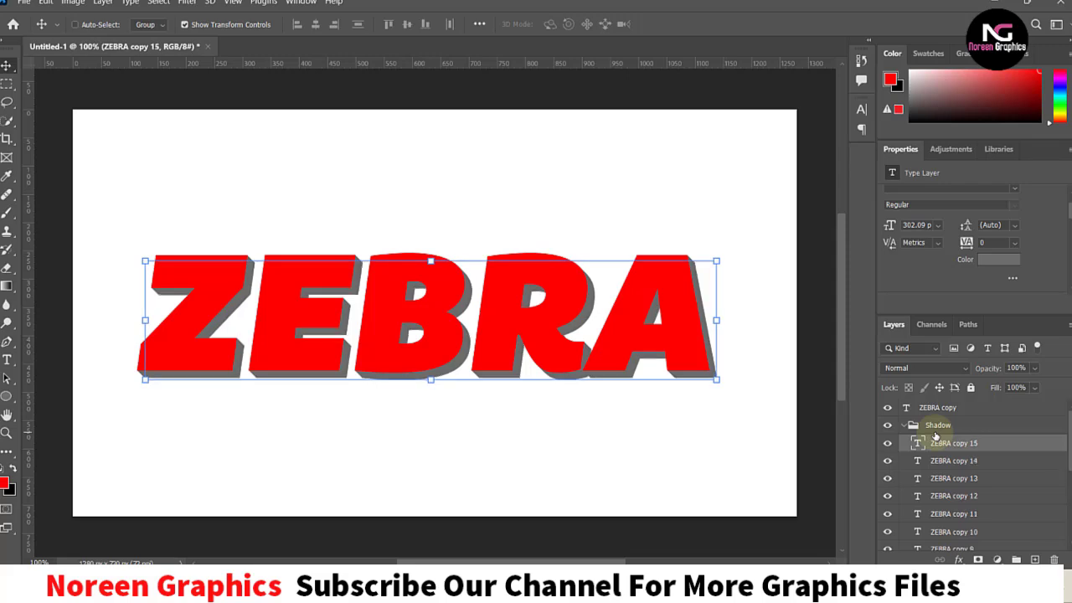
{"action": "key", "text": "Right"}
{"action": "key", "text": "Down"}
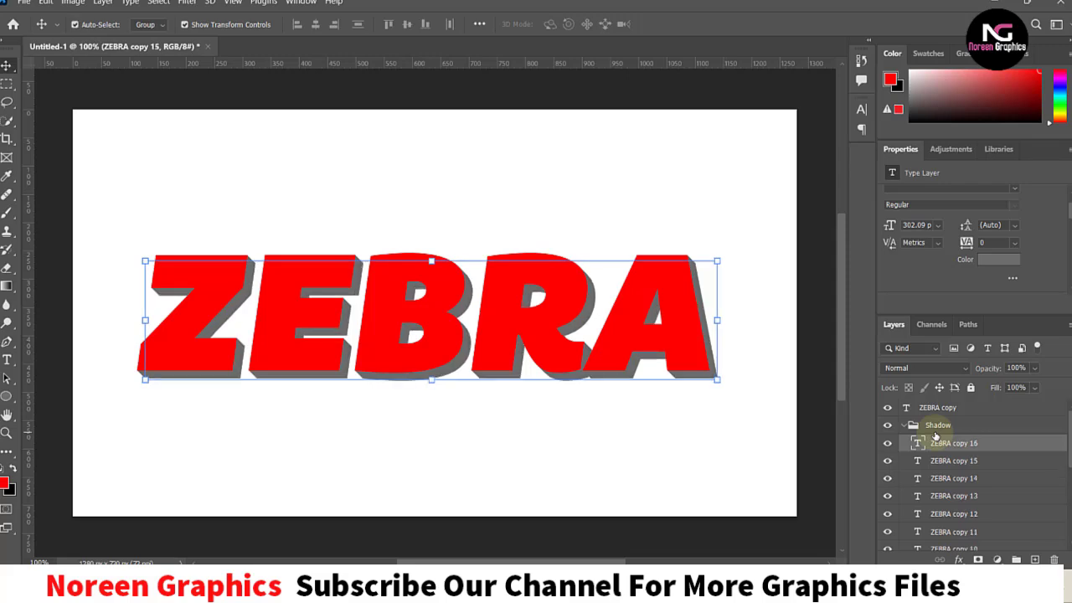
{"action": "key", "text": "Right"}
{"action": "key", "text": "Down"}
{"action": "key", "text": "Right"}
{"action": "key", "text": "Down"}
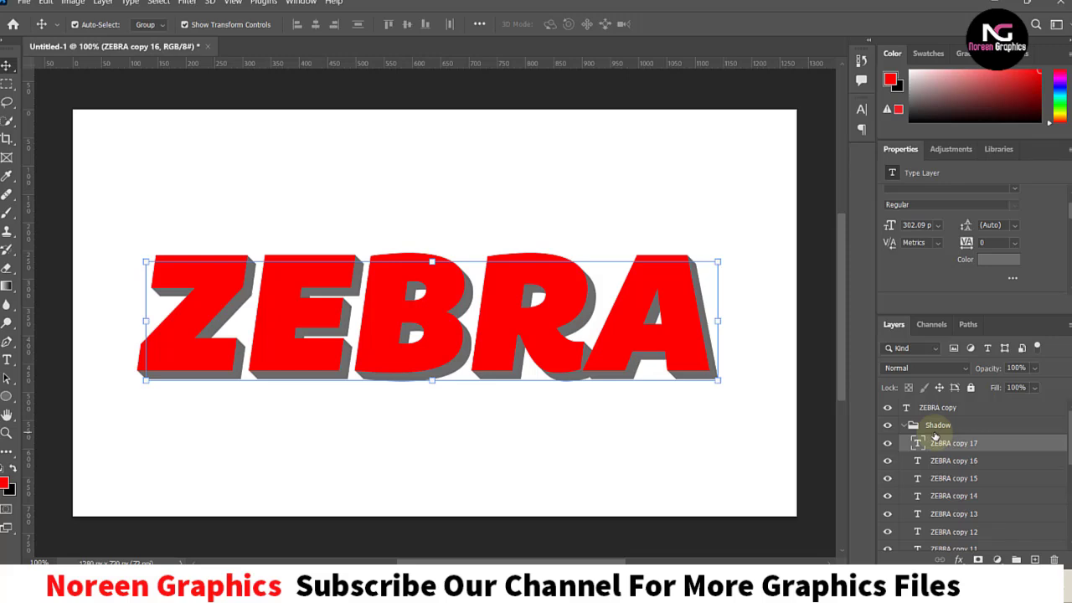
{"action": "key", "text": "Right"}
{"action": "key", "text": "Down"}
{"action": "key", "text": "ctrl+j"}
{"action": "key", "text": "Right"}
{"action": "key", "text": "Down"}
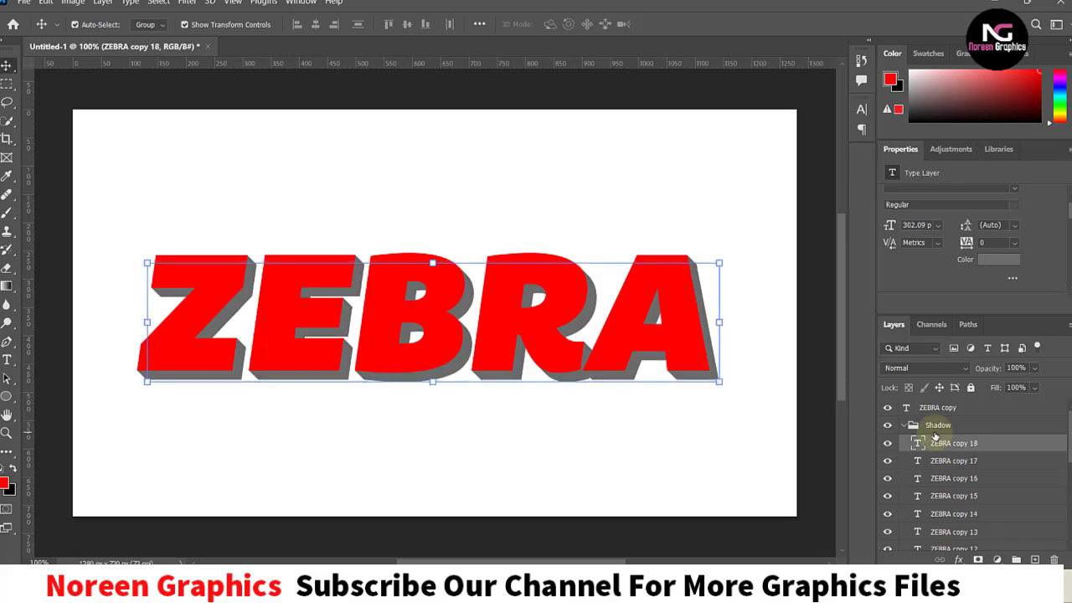
{"action": "key", "text": "Right"}
{"action": "key", "text": "Down"}
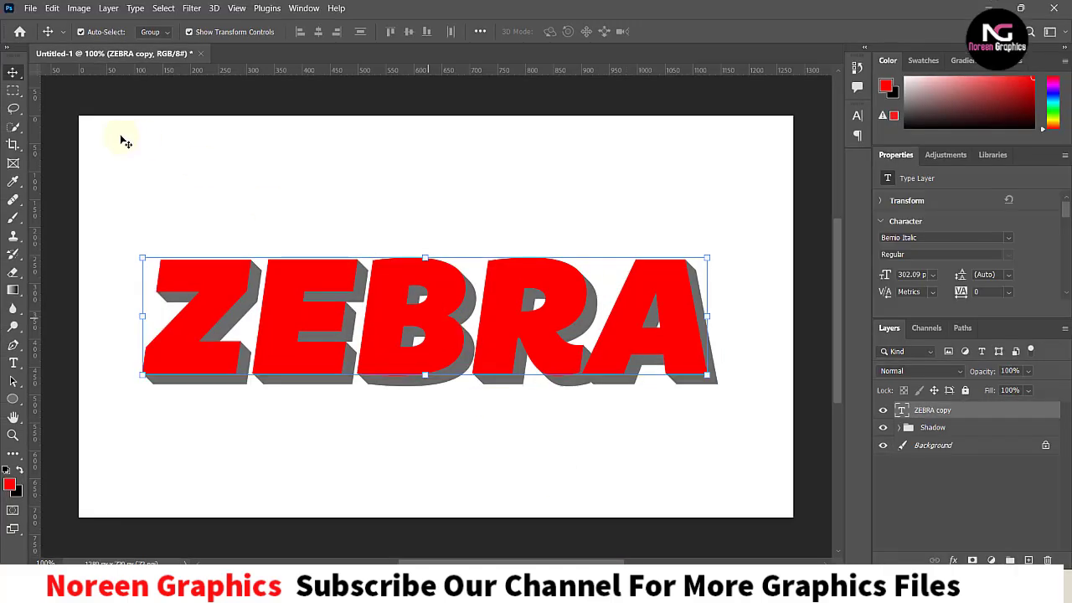
Step: Open the Animals-with-Stripes photo and drag it into Untitled-1 as Layer 1
{"action": "left_click", "coordinate": [30, 7]}
{"action": "left_click", "coordinate": [32, 38]}
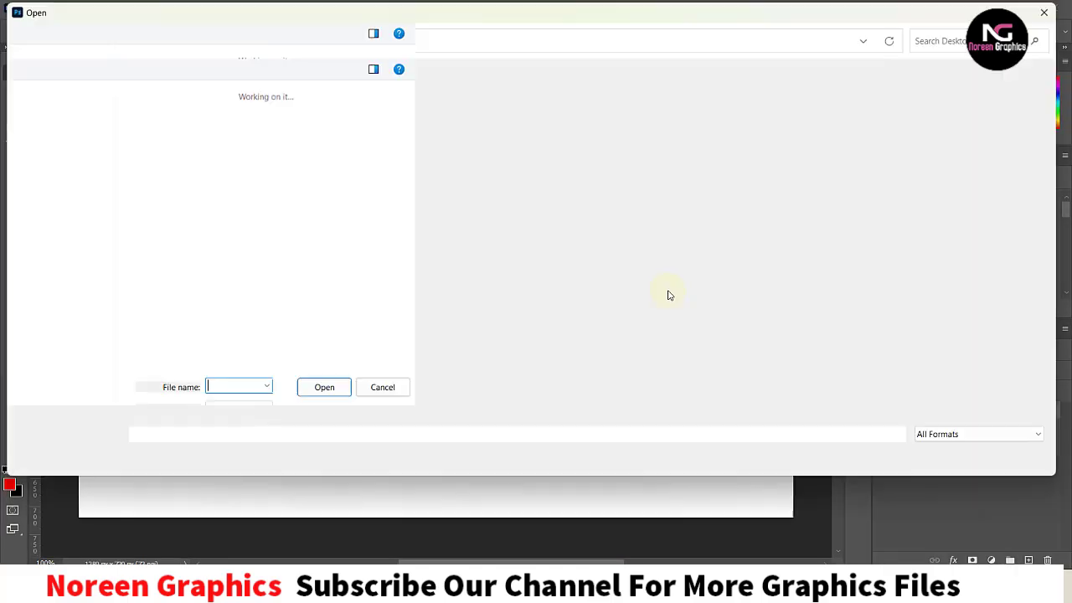
{"action": "left_click", "coordinate": [955, 164]}
{"action": "double_click", "coordinate": [956, 164]}
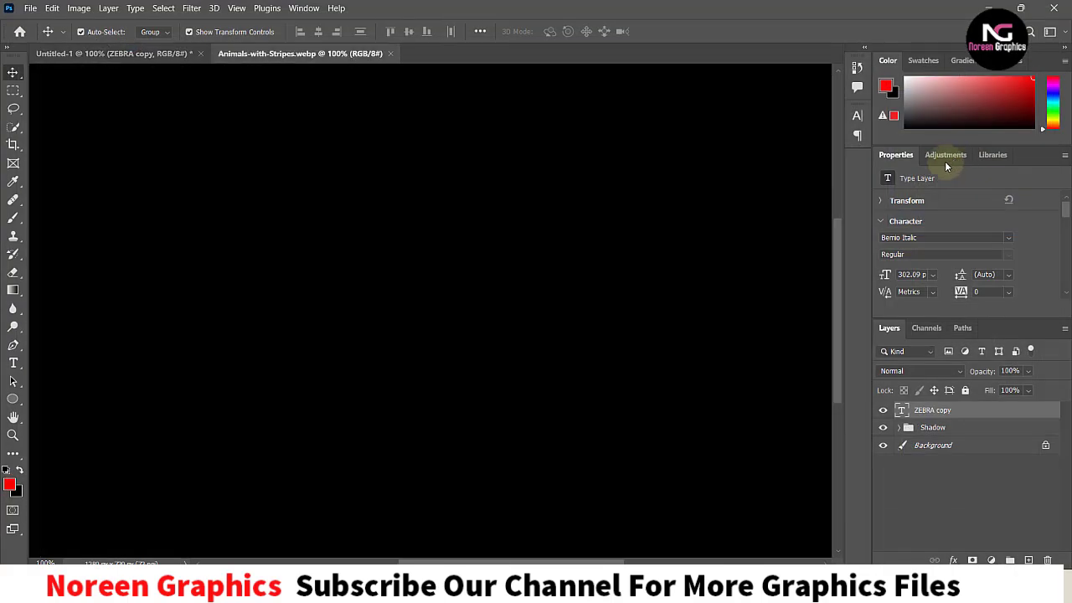
{"action": "left_click_drag", "start_coordinate": [315, 57], "coordinate": [444, 132]}
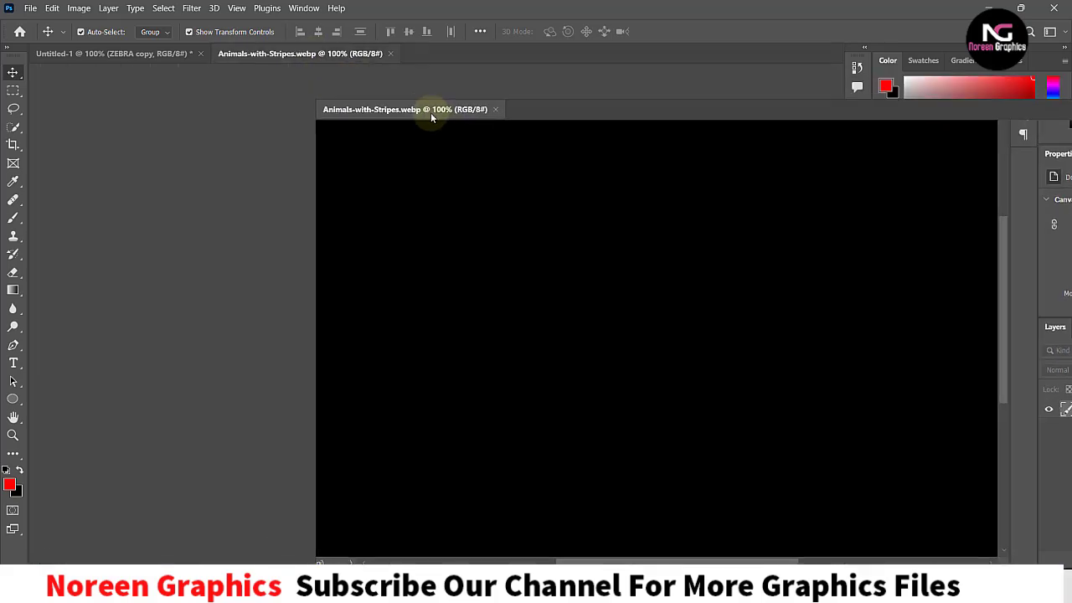
{"action": "mouse_move", "coordinate": [430, 238]}
{"action": "left_mouse_down"}
{"action": "mouse_move", "coordinate": [351, 249]}
{"action": "mouse_move", "coordinate": [339, 241]}
{"action": "left_mouse_up"}
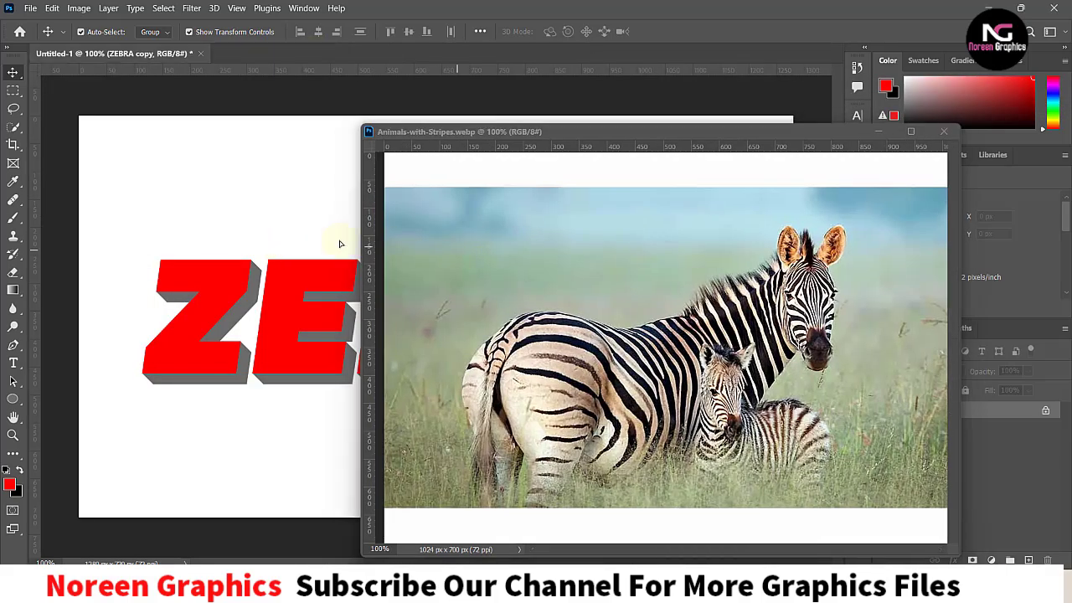
{"action": "left_click", "coordinate": [940, 132]}
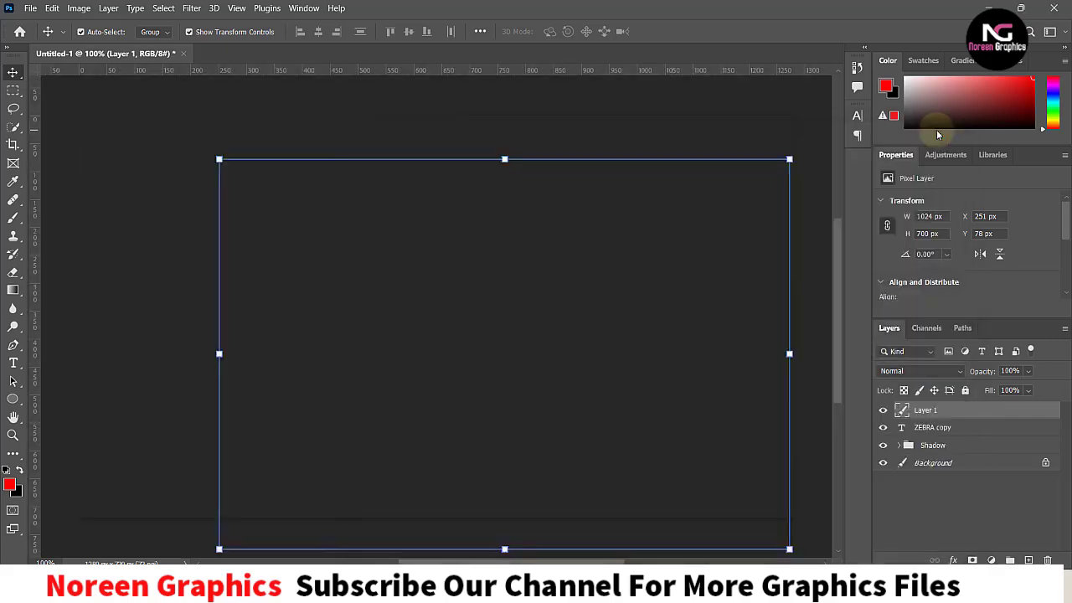
Step: Move and enlarge the zebra photo, then lower its opacity to 67%
{"action": "left_click_drag", "start_coordinate": [565, 443], "coordinate": [461, 360]}
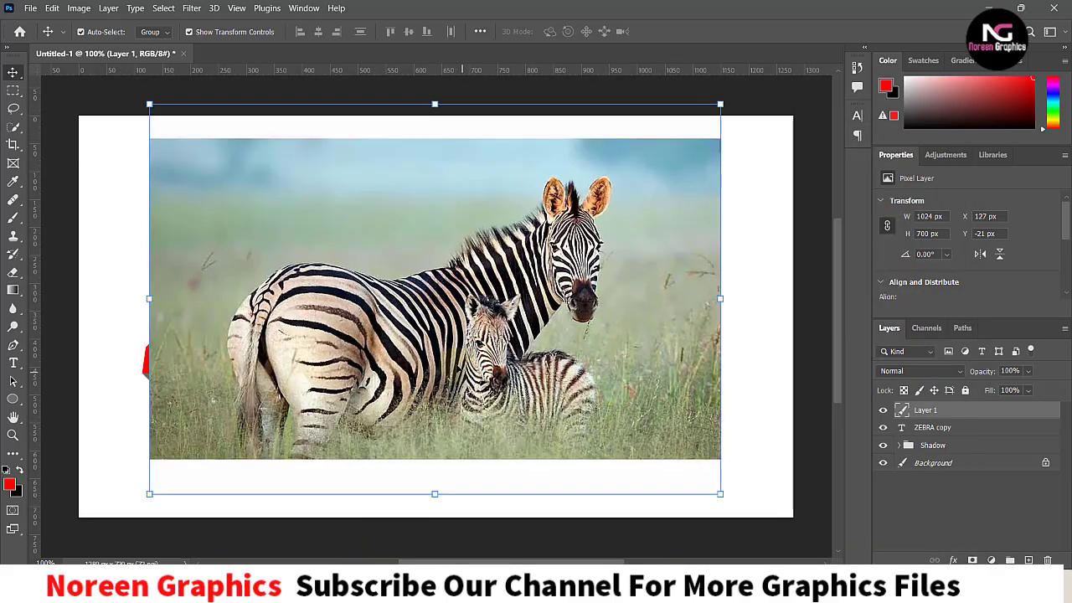
{"action": "left_click_drag", "start_coordinate": [698, 339], "coordinate": [737, 300]}
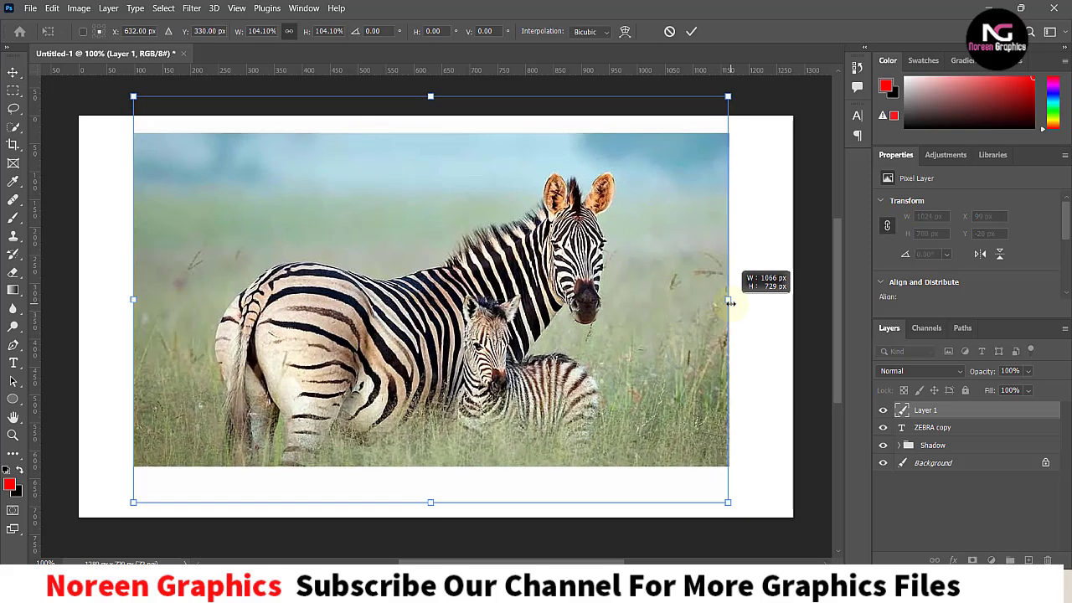
{"action": "key", "text": "Return"}
{"action": "left_click_drag", "start_coordinate": [978, 371], "coordinate": [965, 377]}
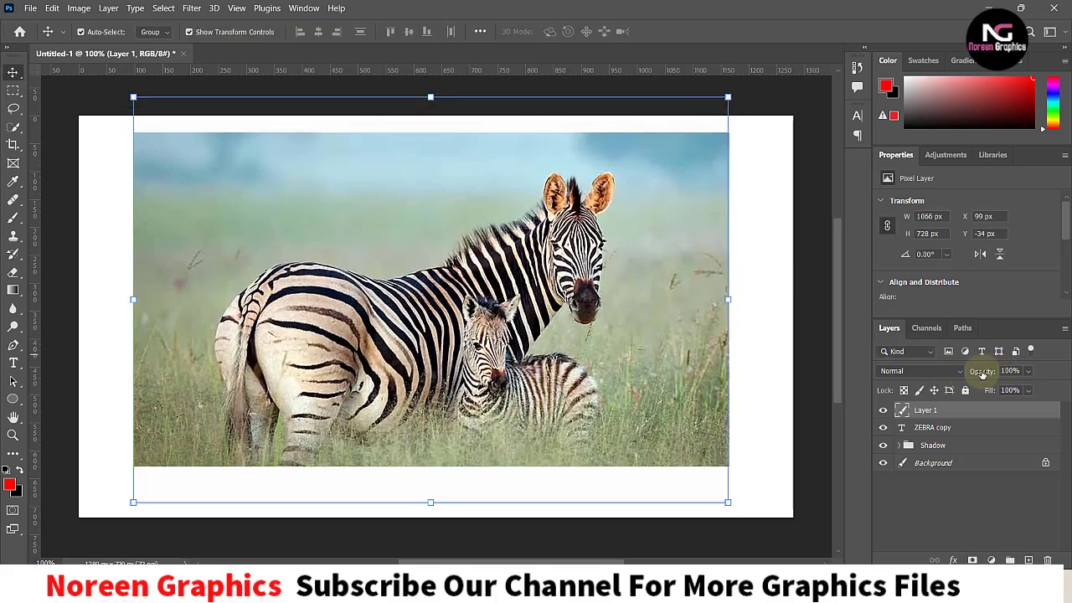
{"action": "key", "text": "Return"}
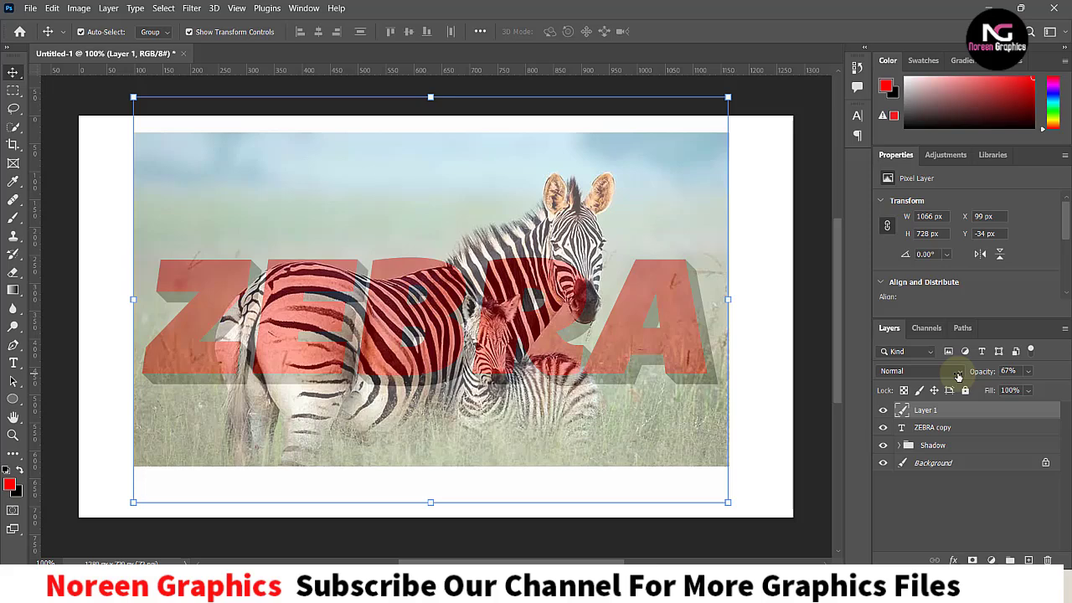
Step: Shrink and reposition the zebra photo over the ZEBRA letters at 999 × 682 px
{"action": "left_click_drag", "start_coordinate": [546, 224], "coordinate": [547, 212]}
{"action": "left_click_drag", "start_coordinate": [742, 237], "coordinate": [726, 243]}
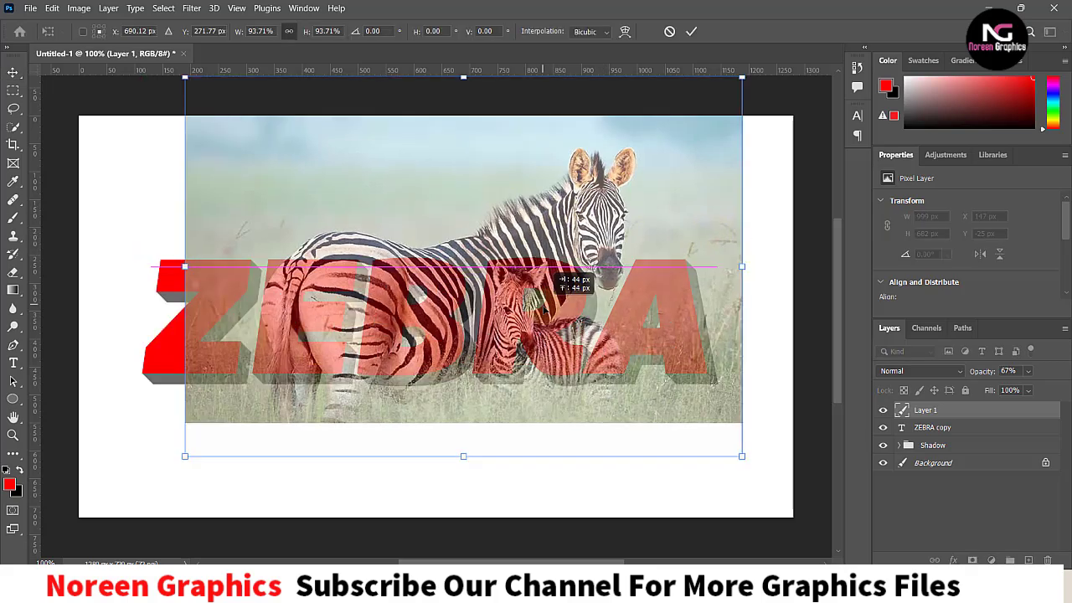
{"action": "mouse_move", "coordinate": [537, 304]}
{"action": "left_mouse_down"}
{"action": "mouse_move", "coordinate": [549, 336]}
{"action": "mouse_move", "coordinate": [541, 348]}
{"action": "left_mouse_up"}
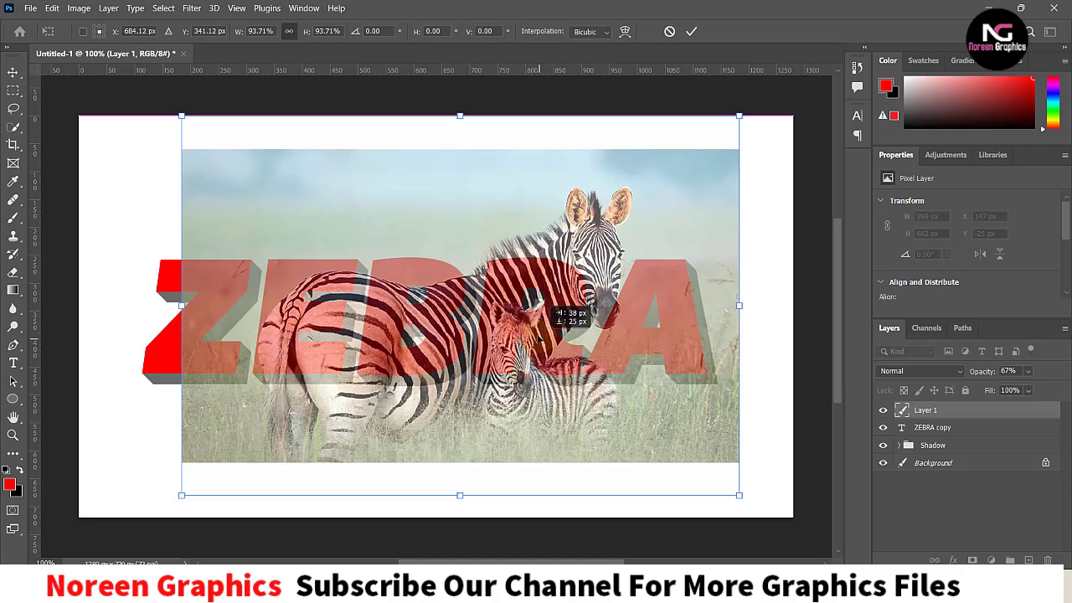
{"action": "left_click_drag", "start_coordinate": [546, 303], "coordinate": [541, 286]}
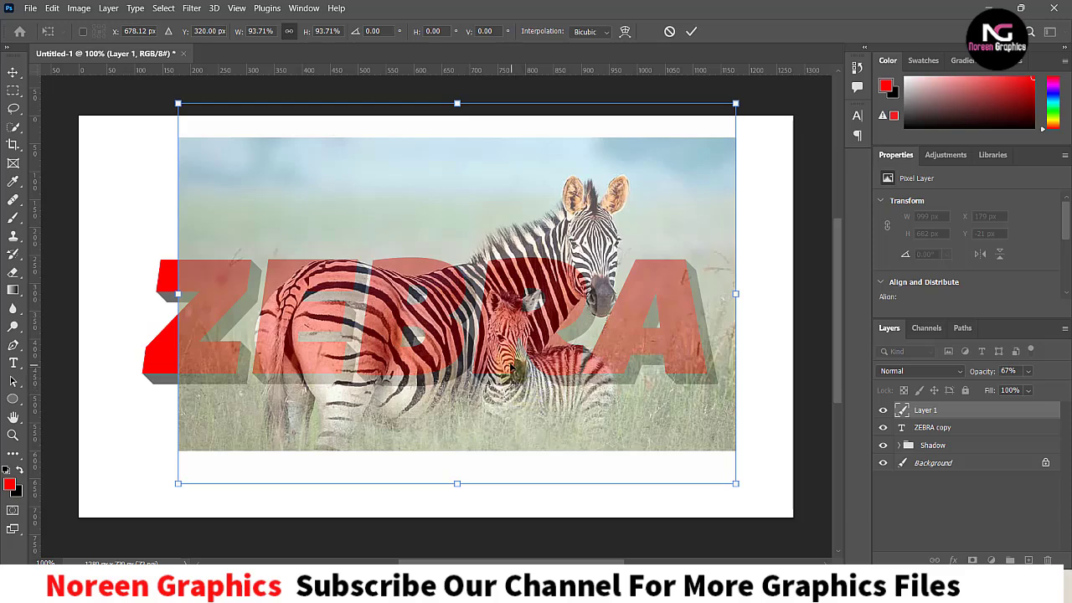
{"action": "left_click_drag", "start_coordinate": [513, 369], "coordinate": [506, 358]}
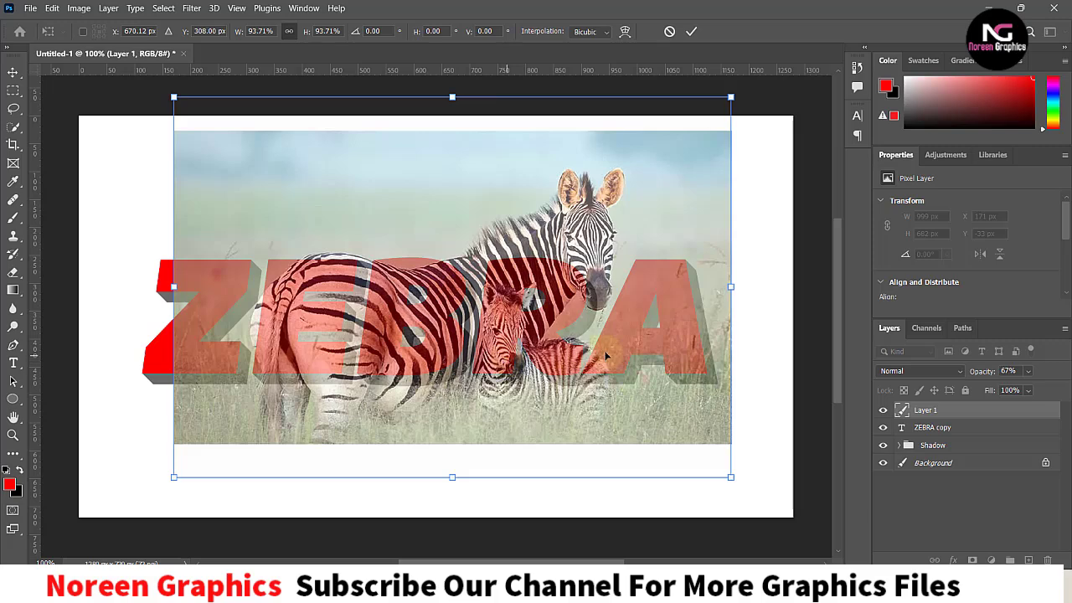
{"action": "key", "text": "Return"}
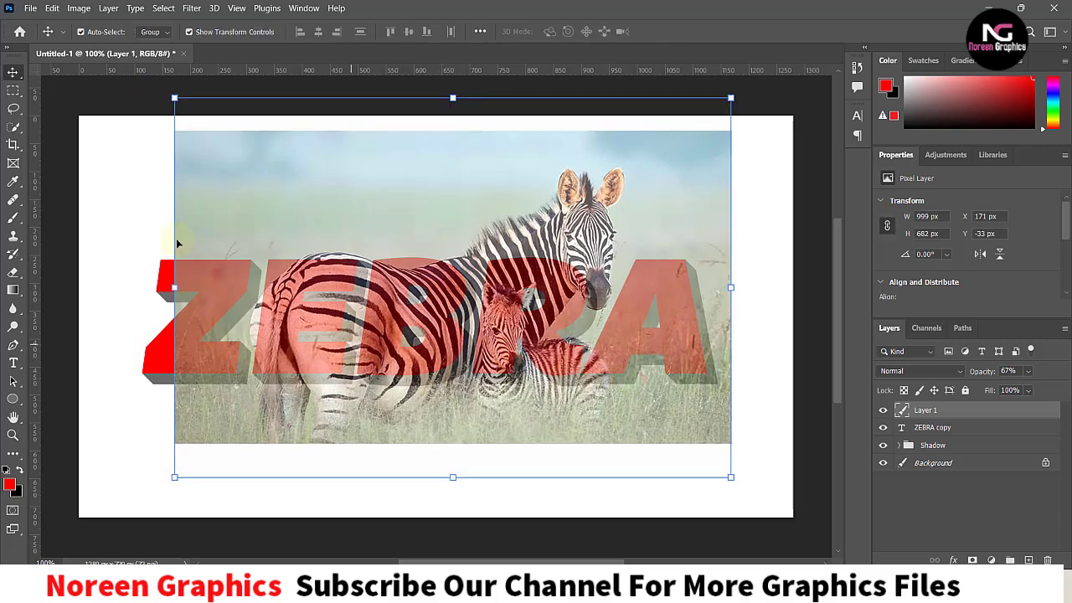
{"action": "left_click", "coordinate": [107, 257]}
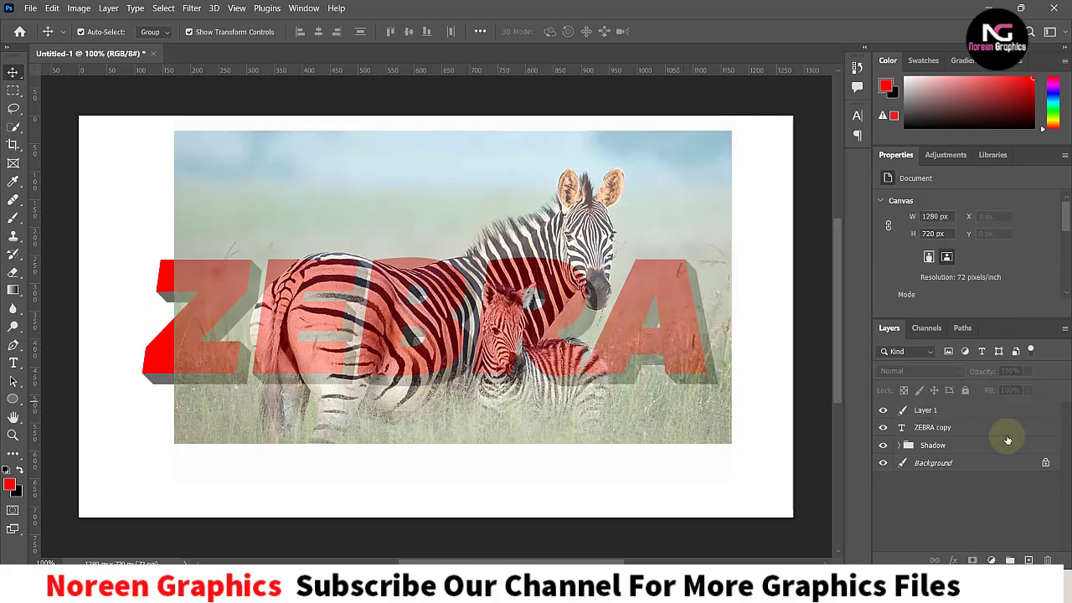
{"action": "left_click", "coordinate": [655, 353]}
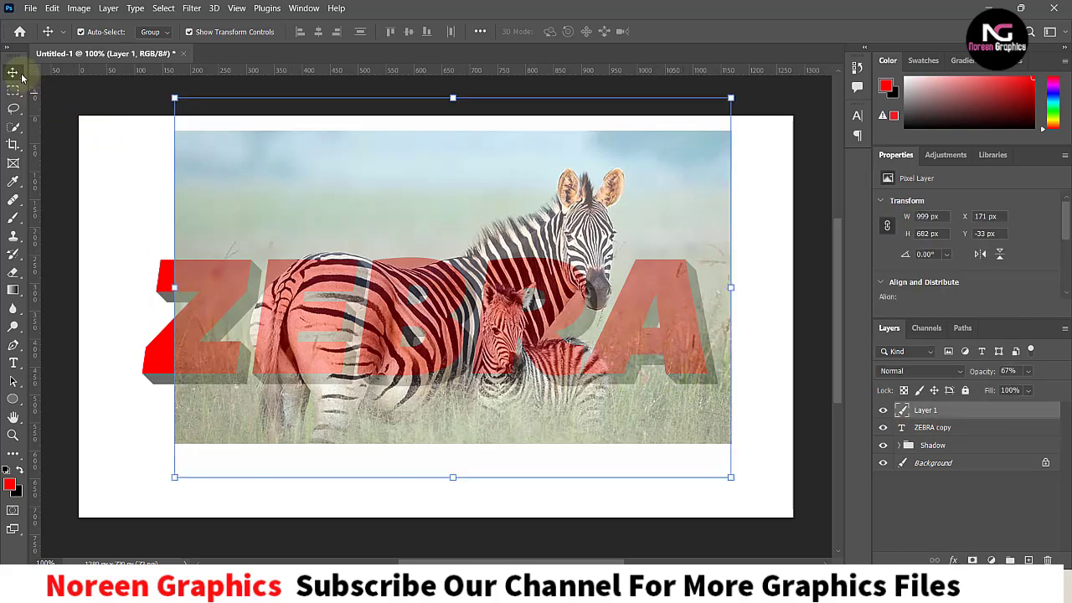
{"action": "left_click", "coordinate": [1006, 372]}
Step: Restore the photo to 100% opacity and select the blank strip left of it
{"action": "type", "text": "100"}
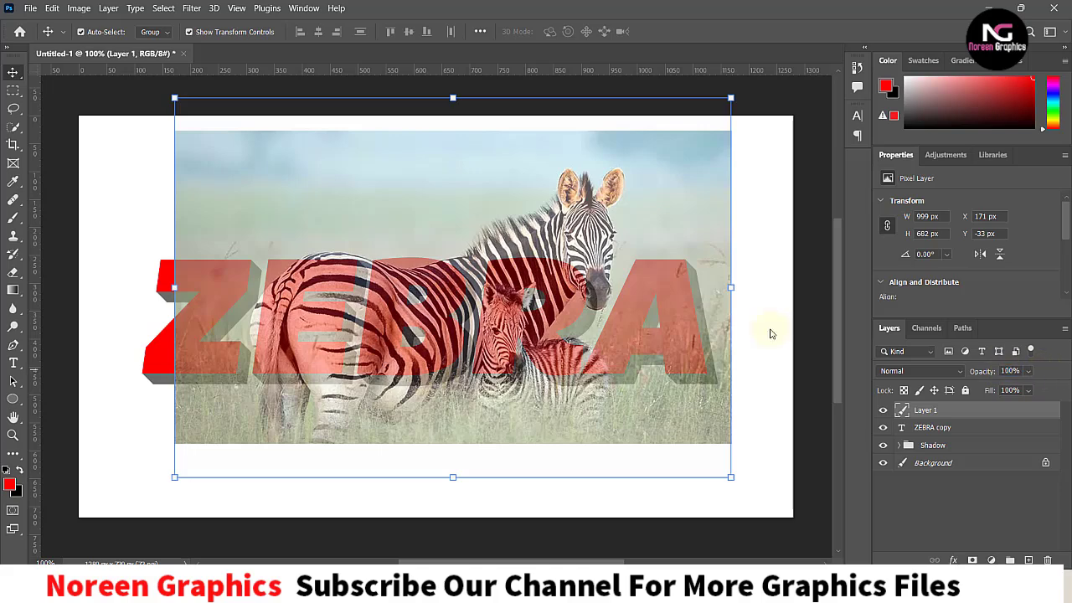
{"action": "key", "text": "Return"}
{"action": "left_click", "coordinate": [13, 91]}
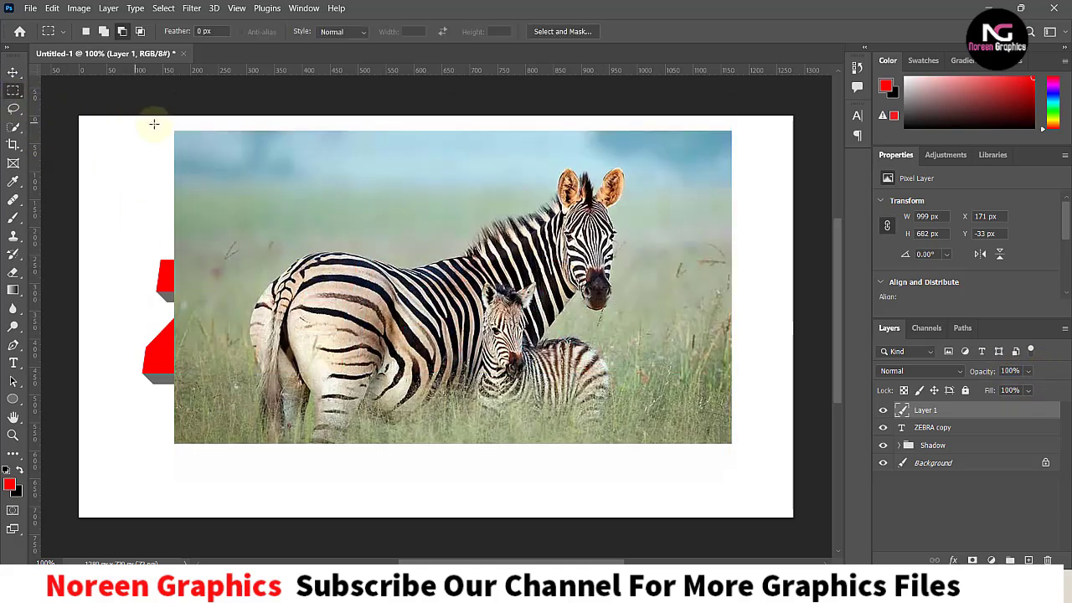
{"action": "left_click_drag", "start_coordinate": [177, 130], "coordinate": [132, 424]}
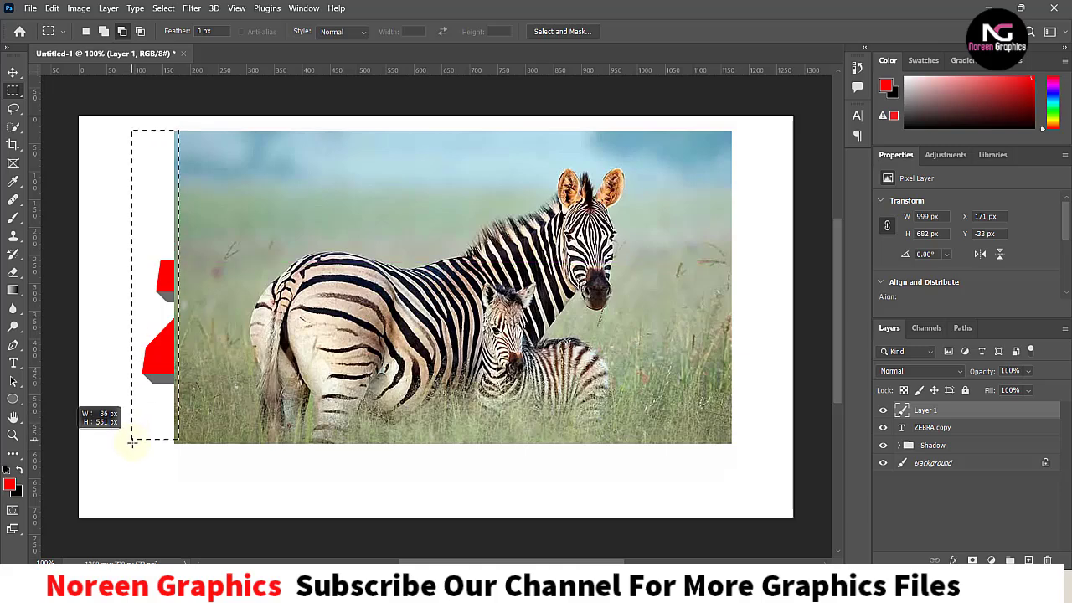
{"action": "left_click_drag", "start_coordinate": [132, 424], "coordinate": [131, 446]}
Step: Content-Aware Fill the strip, widening Layer 1 to 1074 × 682 px, then deselect
{"action": "right_click", "coordinate": [172, 401]}
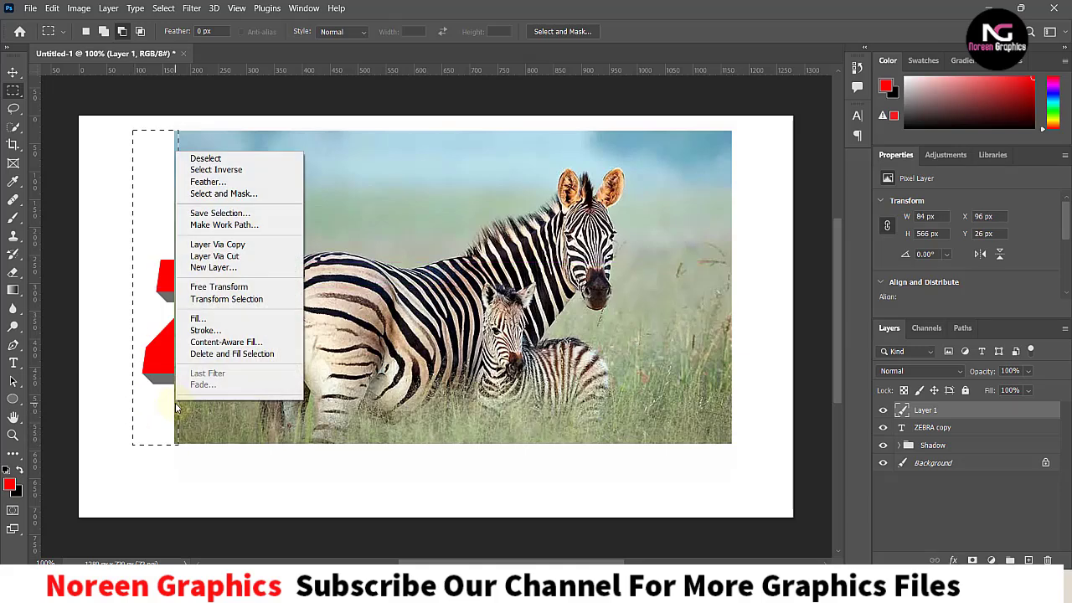
{"action": "left_click", "coordinate": [201, 320]}
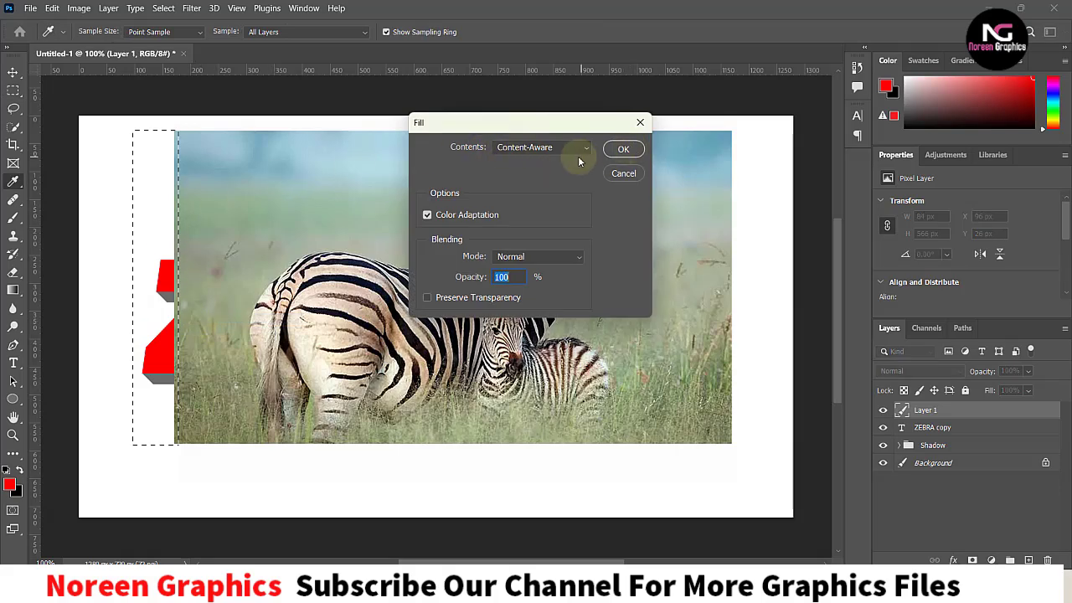
{"action": "left_click", "coordinate": [543, 148]}
{"action": "left_click", "coordinate": [514, 212]}
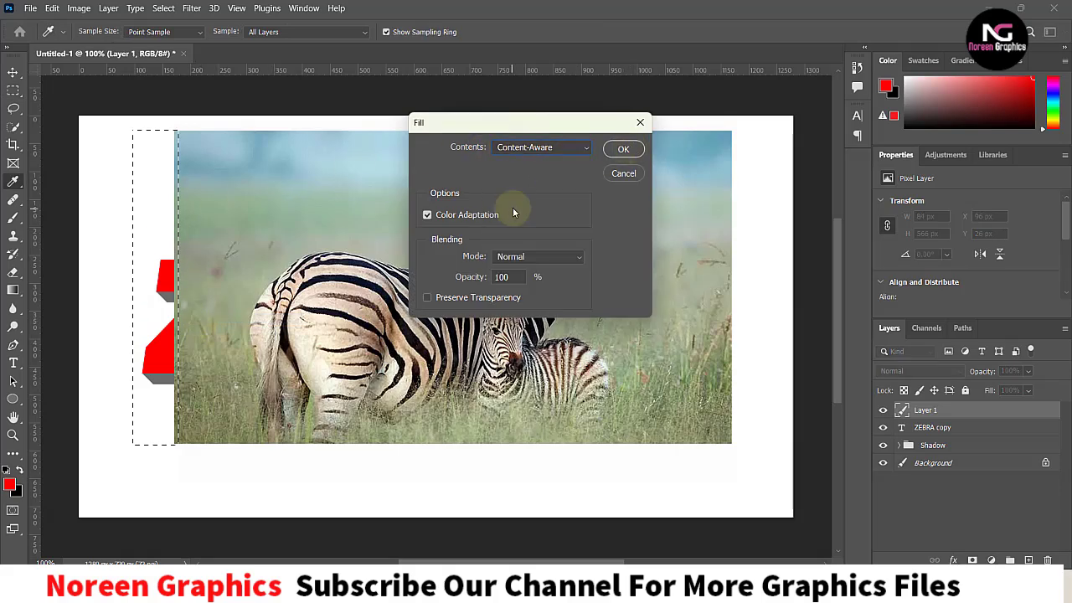
{"action": "left_click", "coordinate": [627, 148]}
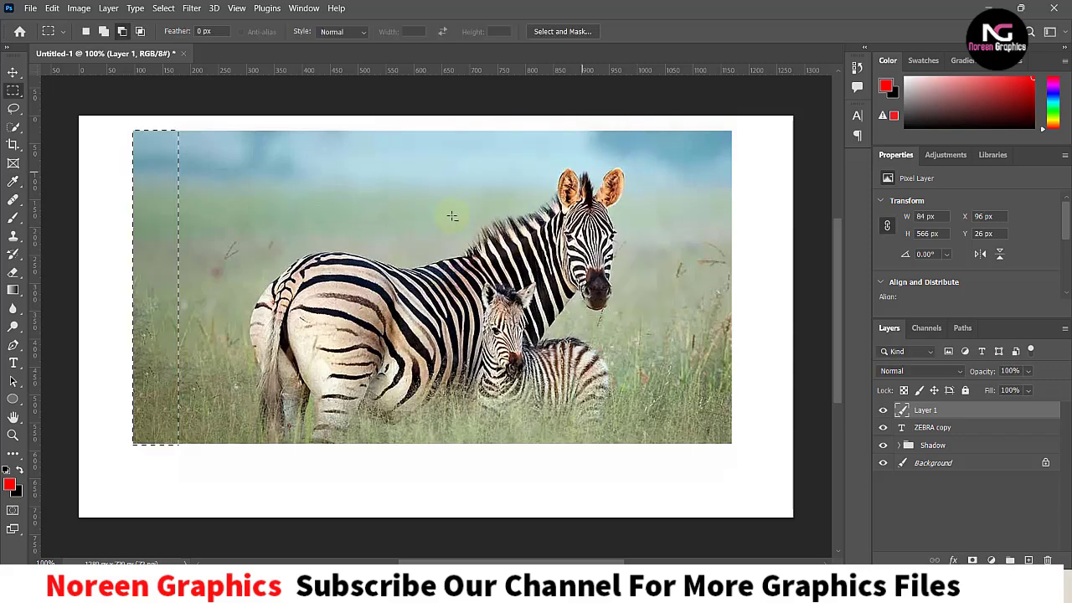
{"action": "left_click", "coordinate": [13, 72]}
{"action": "key", "text": "ctrl+d"}
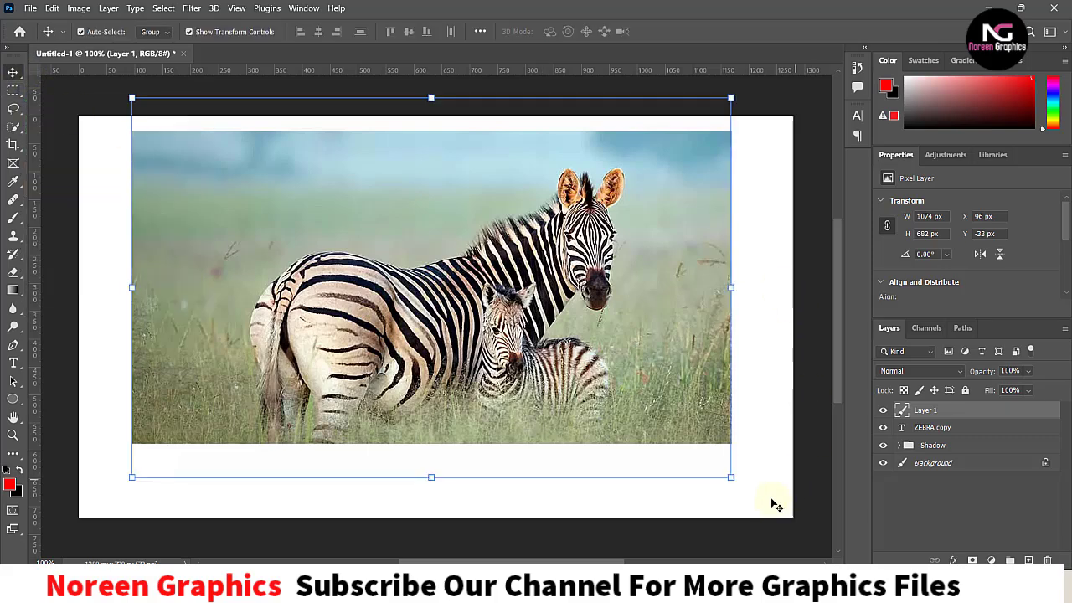
Step: Clip Layer 1 to the ZEBRA copy text and duplicate it as an unclipped Layer 1 copy
{"action": "right_click", "coordinate": [939, 421]}
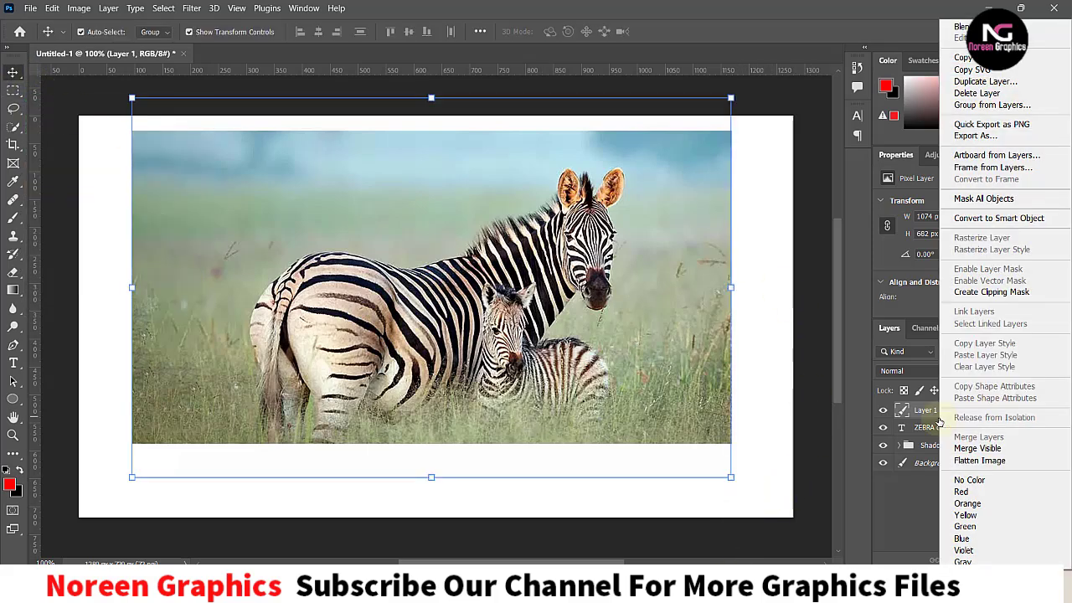
{"action": "left_click", "coordinate": [983, 293]}
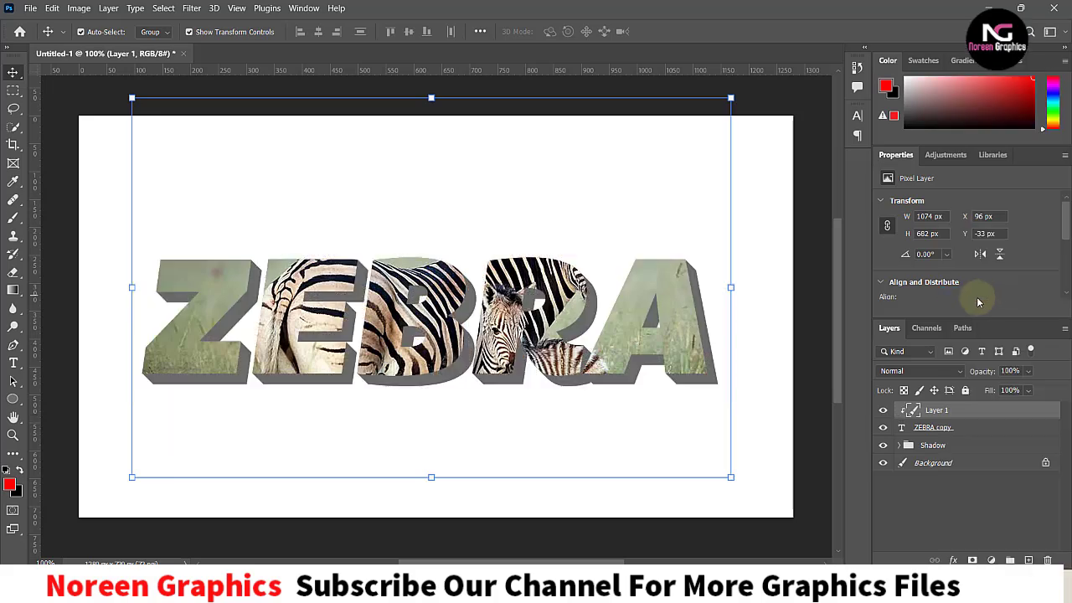
{"action": "left_click", "coordinate": [796, 462]}
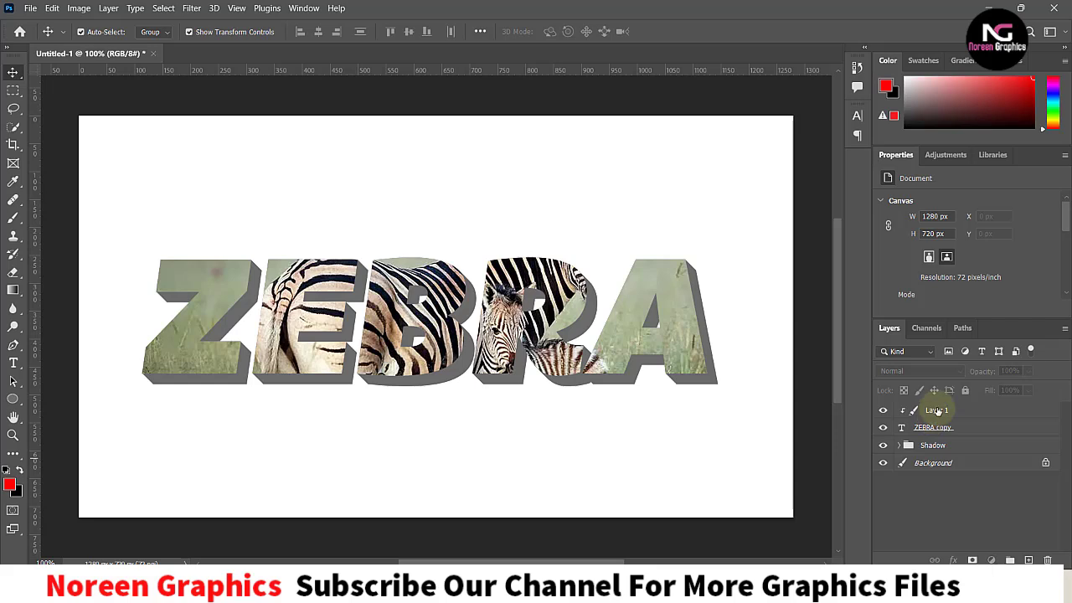
{"action": "left_click", "coordinate": [937, 410]}
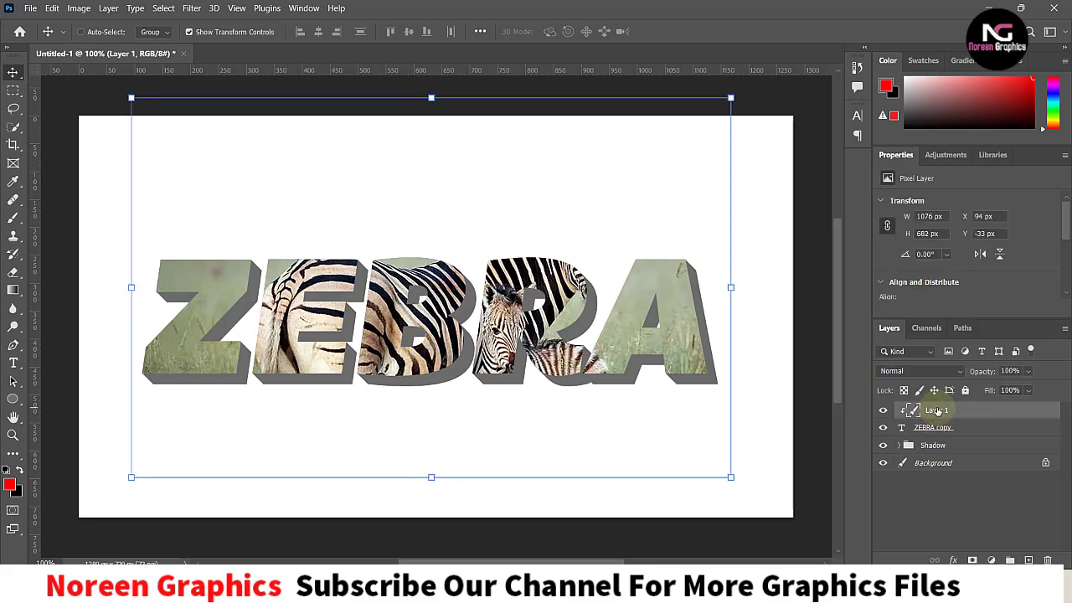
{"action": "key", "text": "ctrl+j"}
{"action": "key", "text": "ctrl+alt+g"}
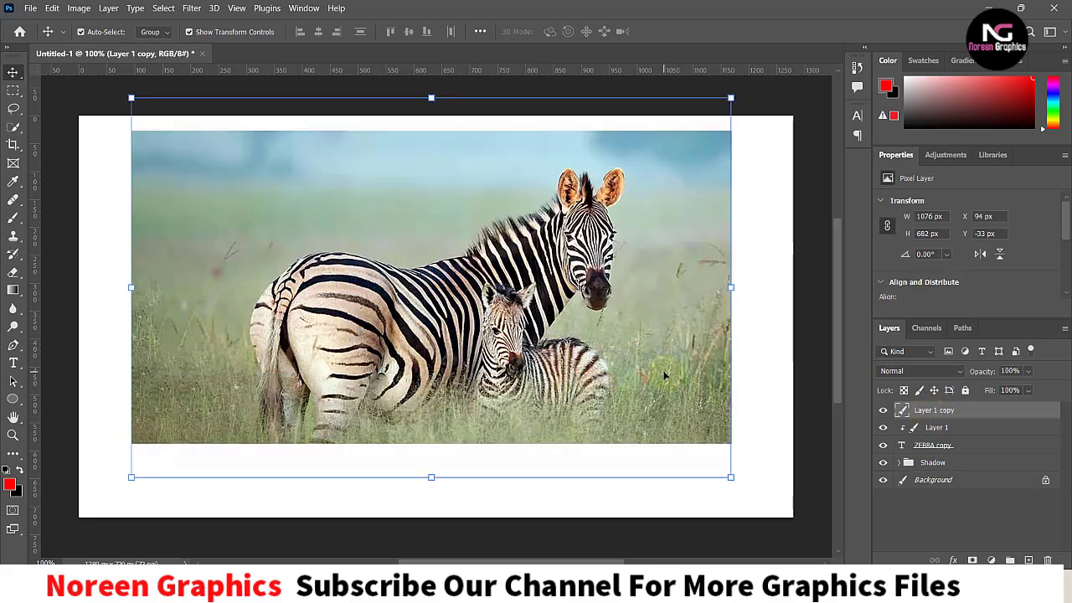
Step: Select the two zebras on Layer 1 copy with Select Subject and enter Select and Mask
{"action": "left_click", "coordinate": [12, 126]}
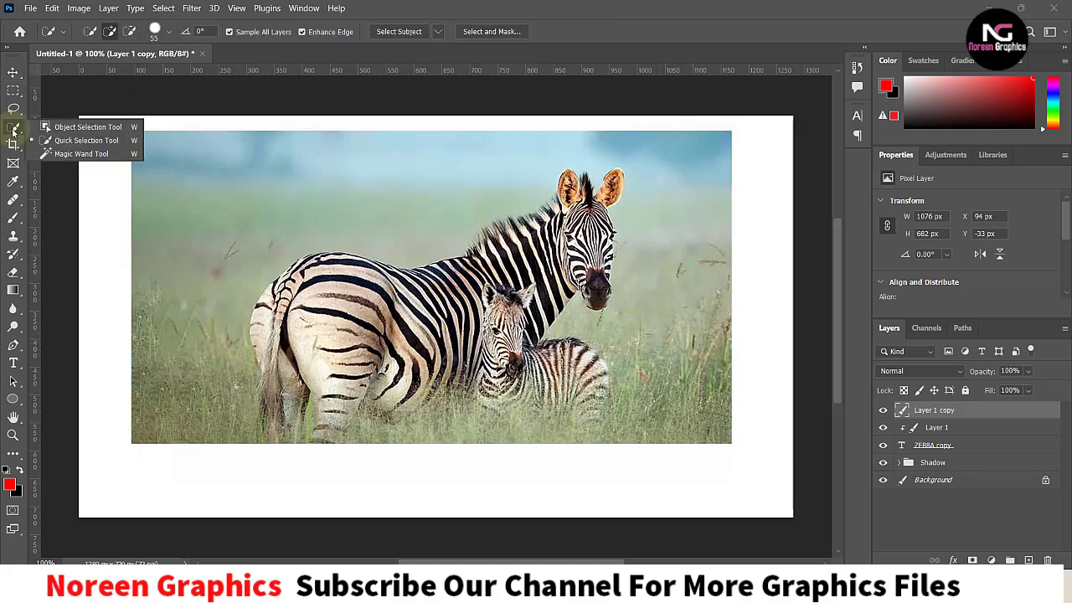
{"action": "left_click", "coordinate": [56, 127]}
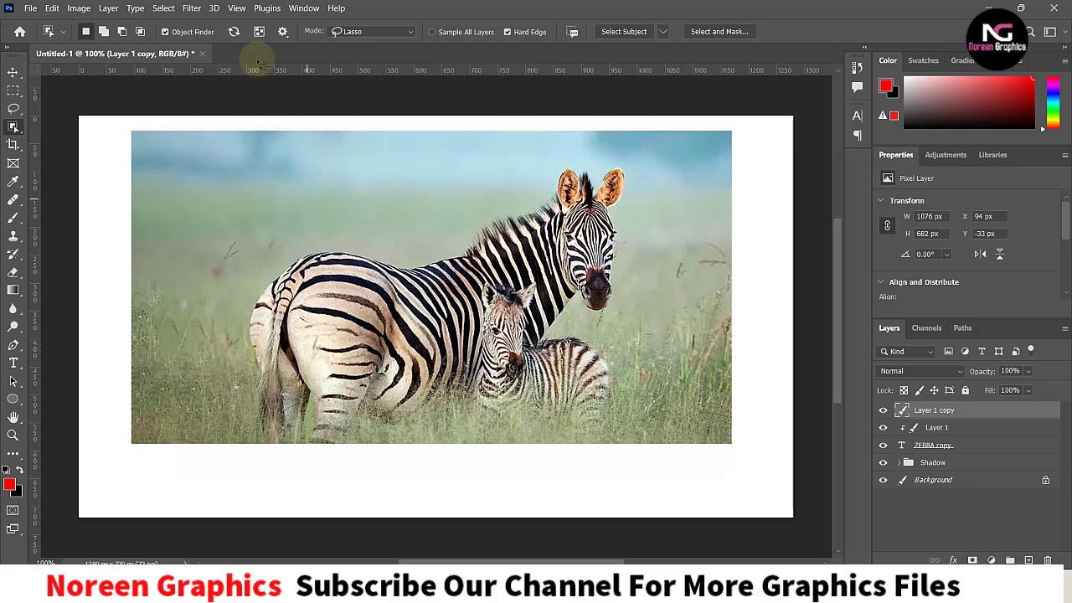
{"action": "left_click", "coordinate": [164, 8]}
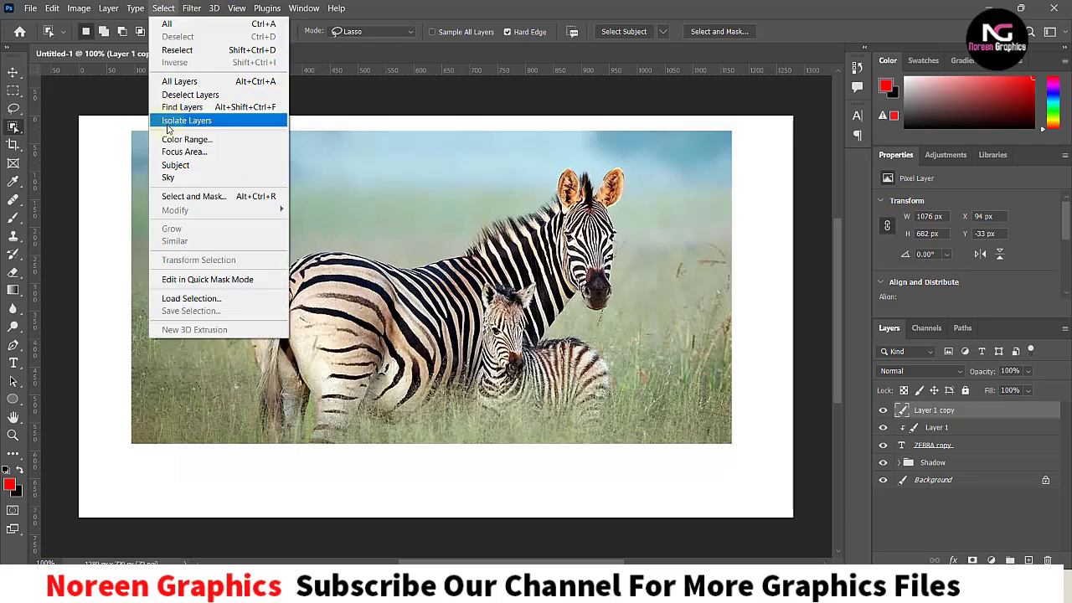
{"action": "left_click", "coordinate": [173, 166]}
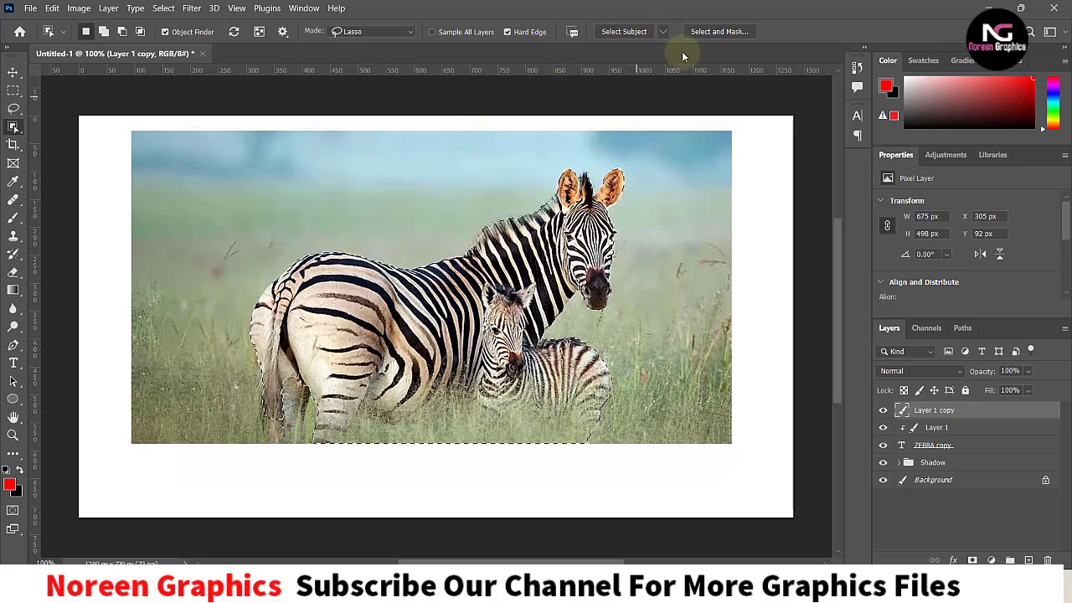
{"action": "left_click", "coordinate": [706, 34]}
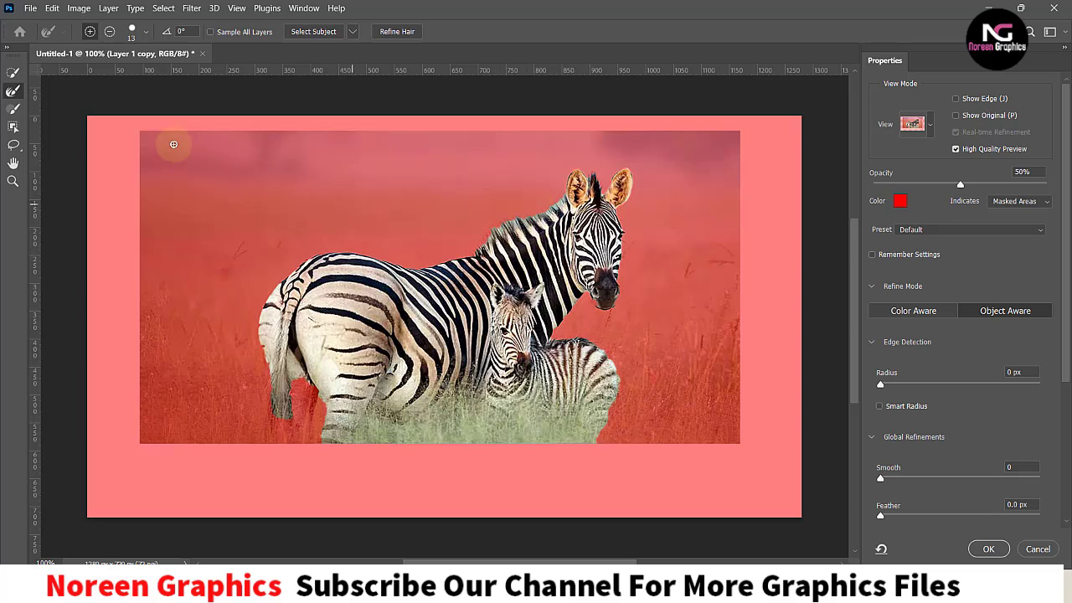
Step: Refine the selection edges along the zebra's mane, both ears and cheek down to the muzzle
{"action": "left_click", "coordinate": [14, 92]}
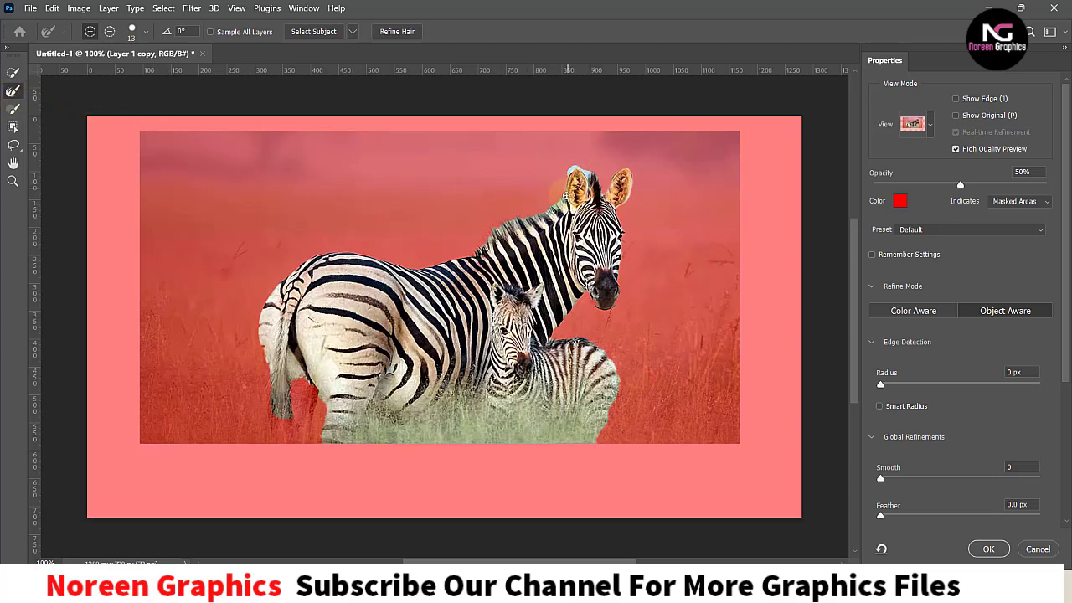
{"action": "left_click_drag", "start_coordinate": [546, 207], "coordinate": [476, 252]}
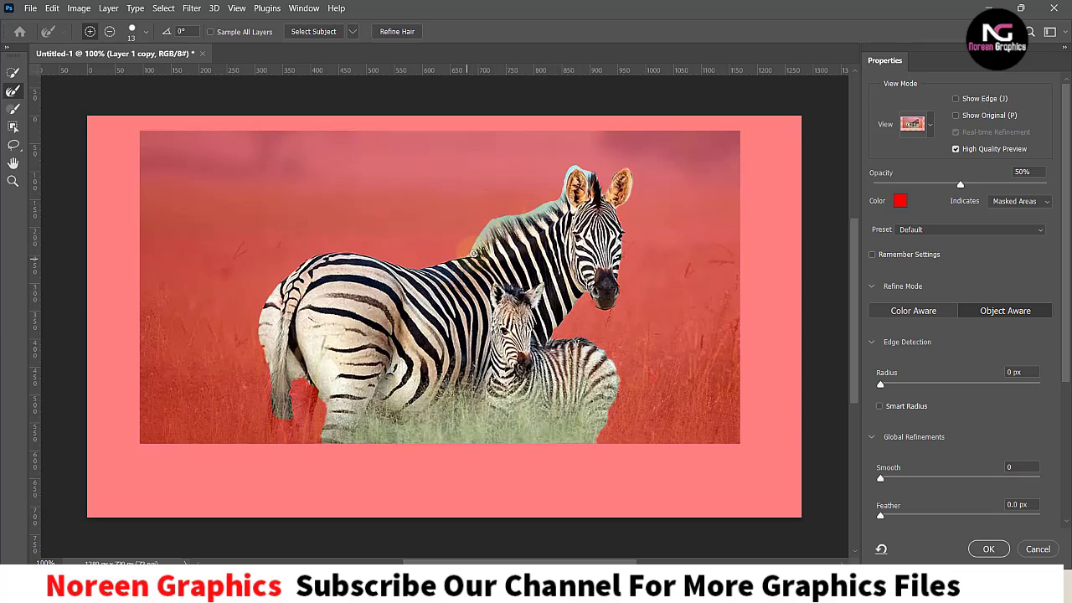
{"action": "left_click_drag", "start_coordinate": [473, 253], "coordinate": [501, 229]}
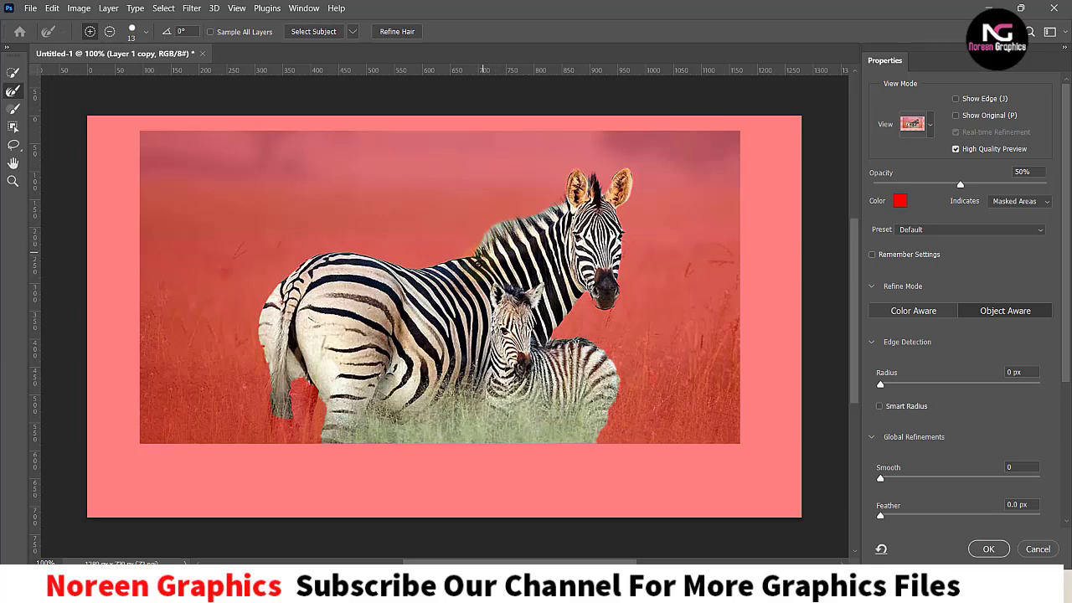
{"action": "mouse_move", "coordinate": [478, 258]}
{"action": "left_mouse_down"}
{"action": "mouse_move", "coordinate": [506, 230]}
{"action": "mouse_move", "coordinate": [553, 212]}
{"action": "left_mouse_up"}
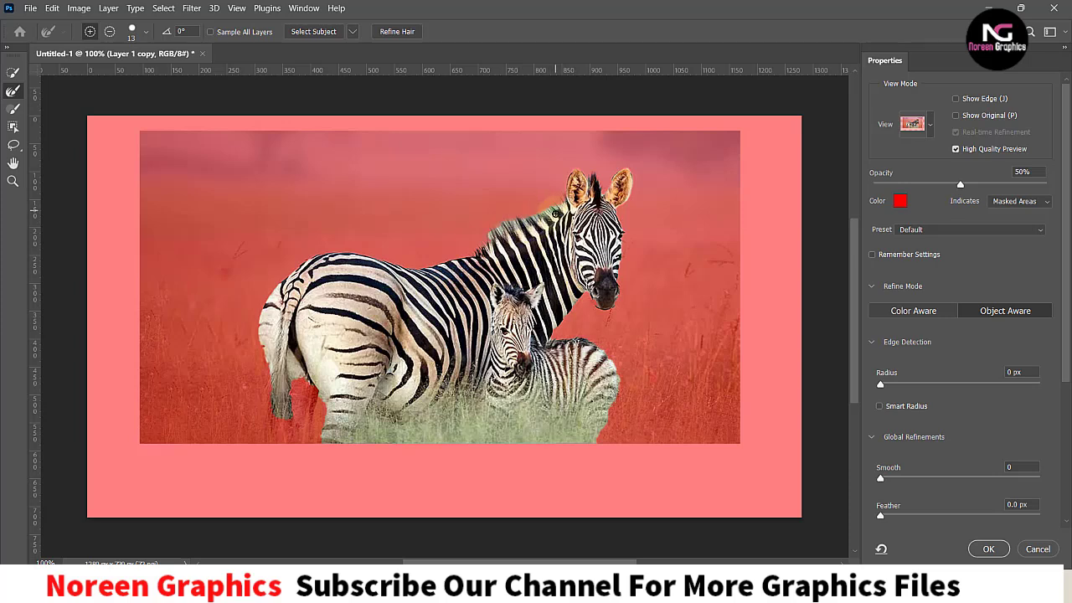
{"action": "left_click_drag", "start_coordinate": [559, 209], "coordinate": [575, 183]}
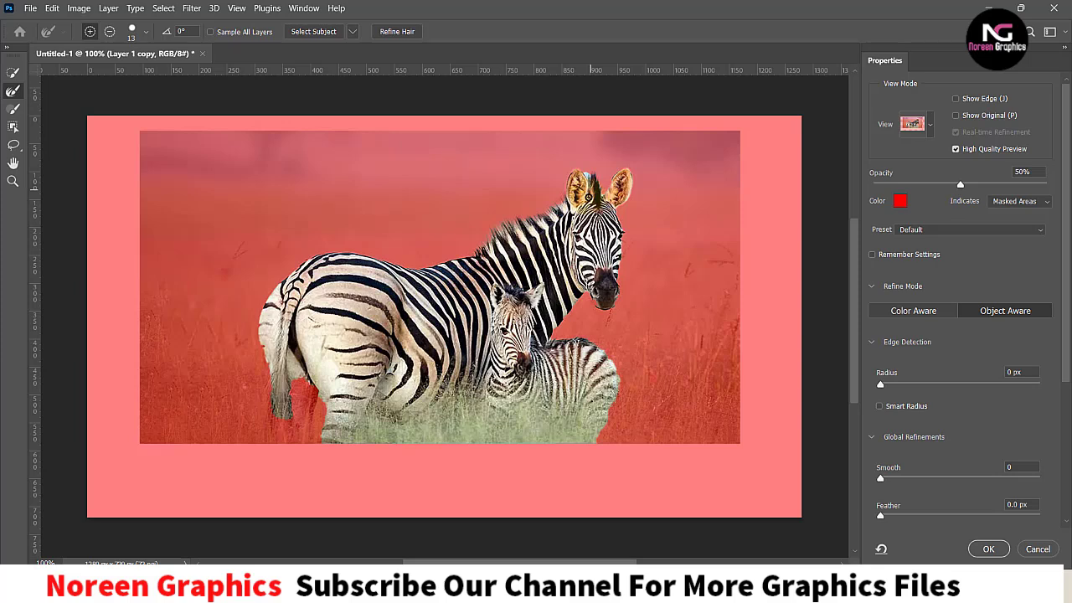
{"action": "left_click_drag", "start_coordinate": [588, 198], "coordinate": [625, 183]}
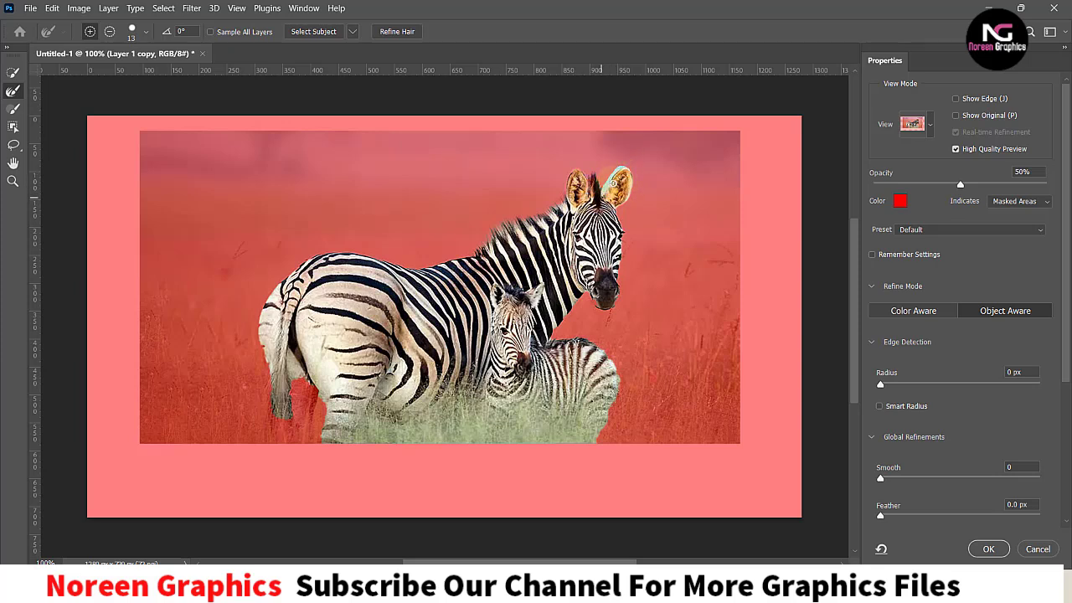
{"action": "mouse_move", "coordinate": [614, 179]}
{"action": "left_mouse_down"}
{"action": "mouse_move", "coordinate": [628, 171]}
{"action": "mouse_move", "coordinate": [624, 201]}
{"action": "left_mouse_up"}
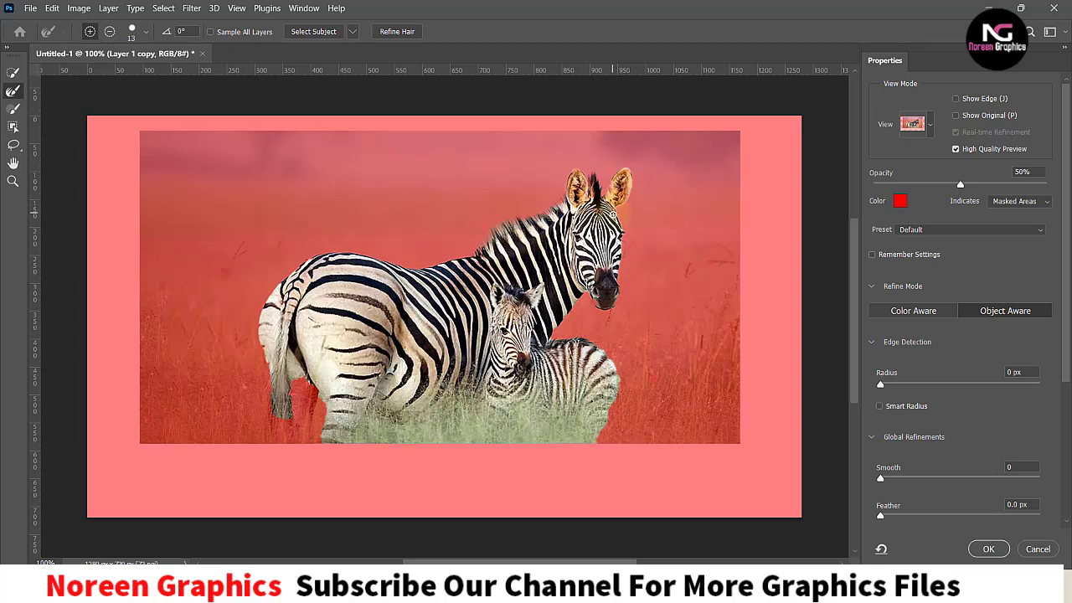
{"action": "left_click_drag", "start_coordinate": [622, 240], "coordinate": [616, 300]}
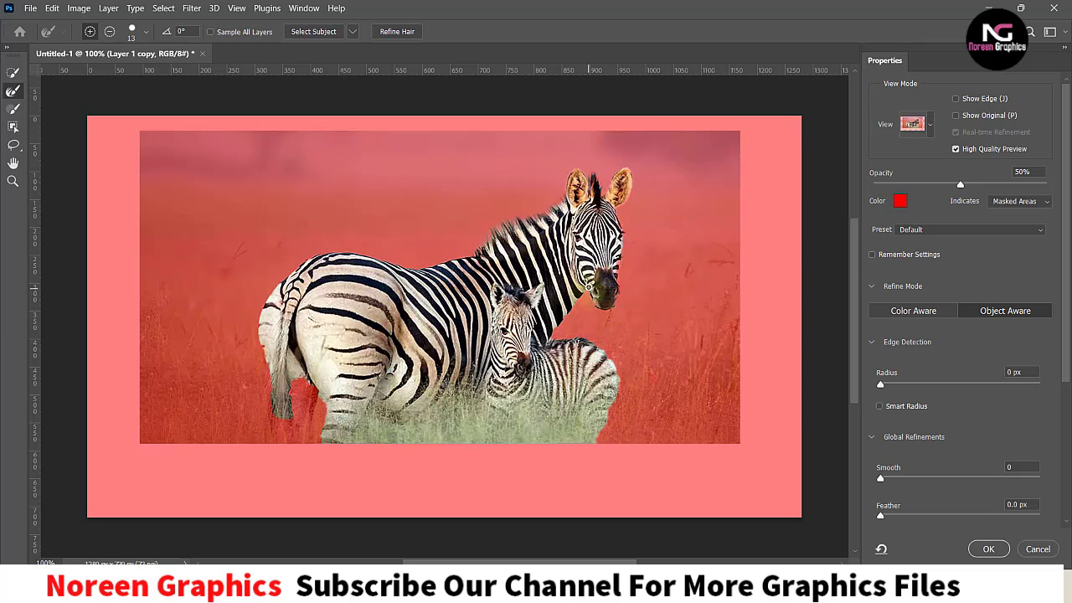
Step: Refine the foal's back and rump and the adult's back, rump and leg, then apply
{"action": "left_click_drag", "start_coordinate": [549, 342], "coordinate": [614, 368]}
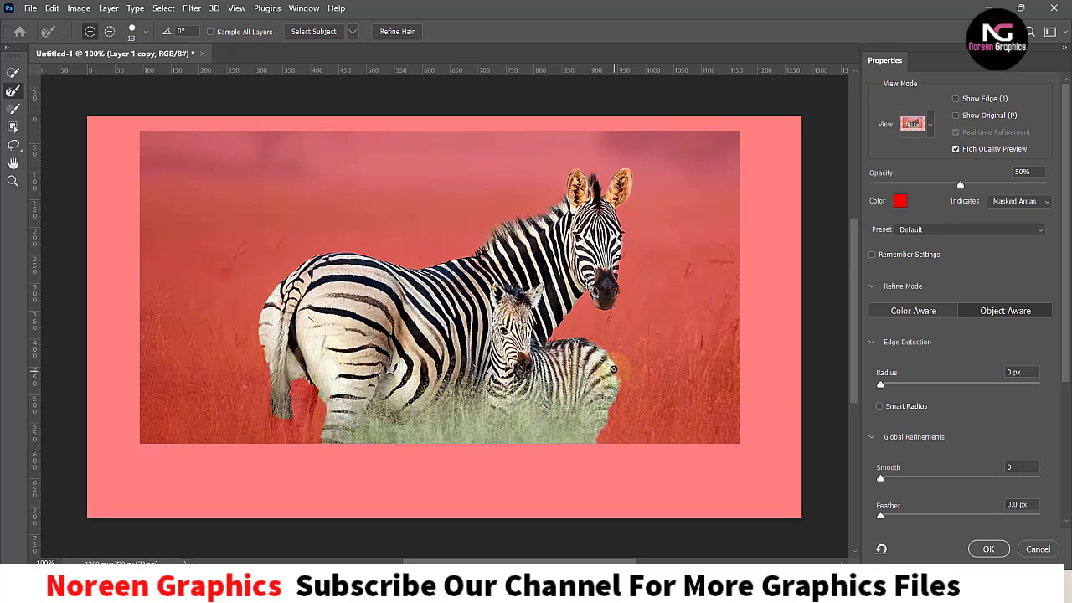
{"action": "left_click_drag", "start_coordinate": [613, 369], "coordinate": [610, 411]}
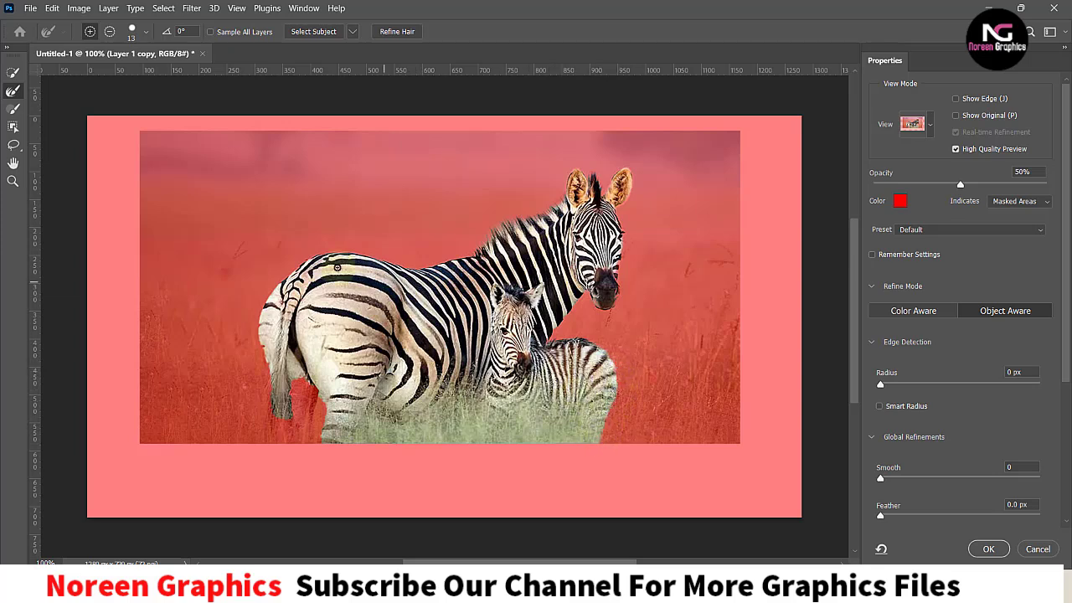
{"action": "mouse_move", "coordinate": [303, 261]}
{"action": "left_mouse_down"}
{"action": "mouse_move", "coordinate": [295, 275]}
{"action": "mouse_move", "coordinate": [365, 254]}
{"action": "mouse_move", "coordinate": [406, 268]}
{"action": "mouse_move", "coordinate": [477, 254]}
{"action": "left_mouse_up"}
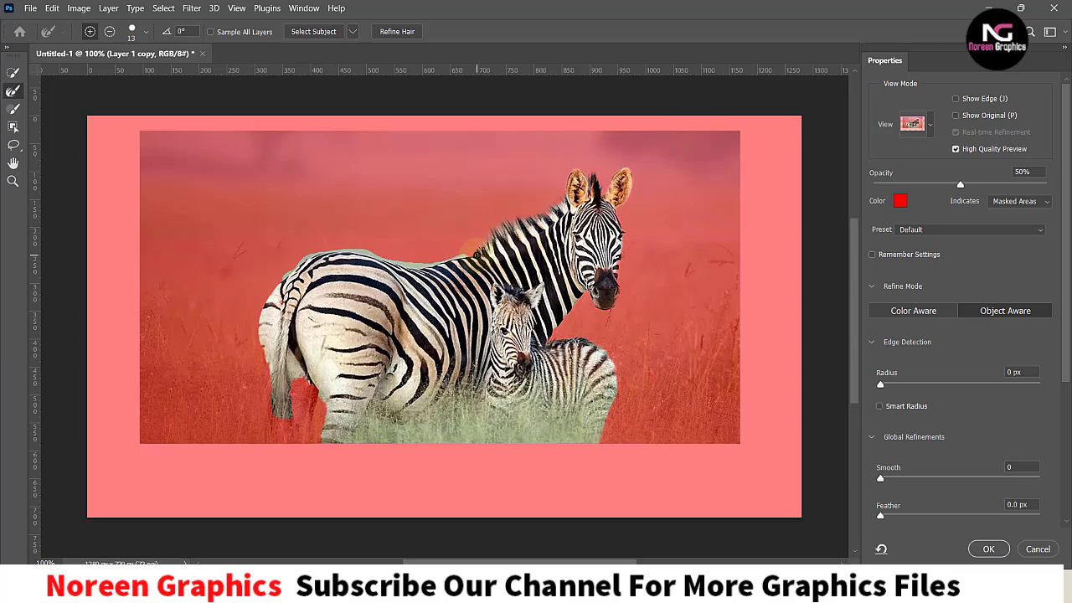
{"action": "mouse_move", "coordinate": [245, 270]}
{"action": "left_mouse_down"}
{"action": "mouse_move", "coordinate": [270, 285]}
{"action": "mouse_move", "coordinate": [263, 323]}
{"action": "mouse_move", "coordinate": [279, 411]}
{"action": "left_mouse_up"}
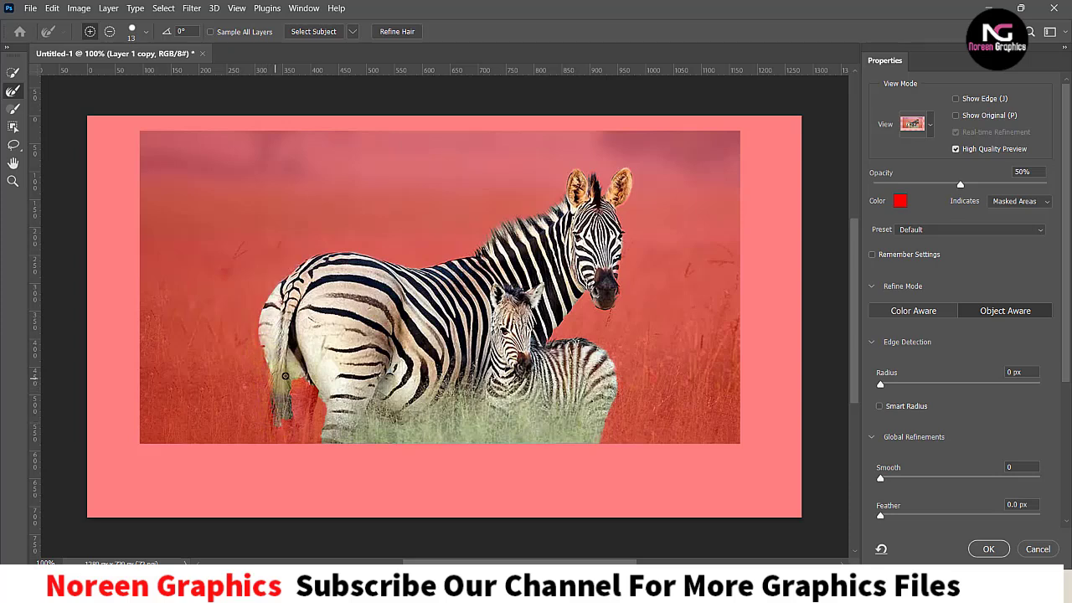
{"action": "mouse_move", "coordinate": [298, 378]}
{"action": "left_mouse_down"}
{"action": "mouse_move", "coordinate": [323, 432]}
{"action": "mouse_move", "coordinate": [320, 395]}
{"action": "left_mouse_up"}
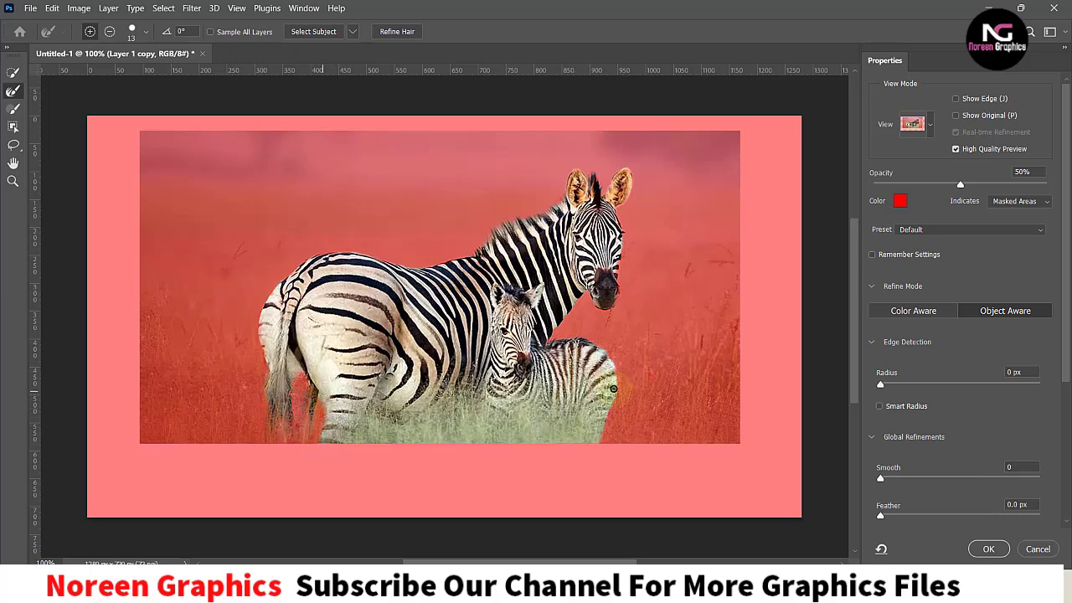
{"action": "left_click", "coordinate": [986, 549]}
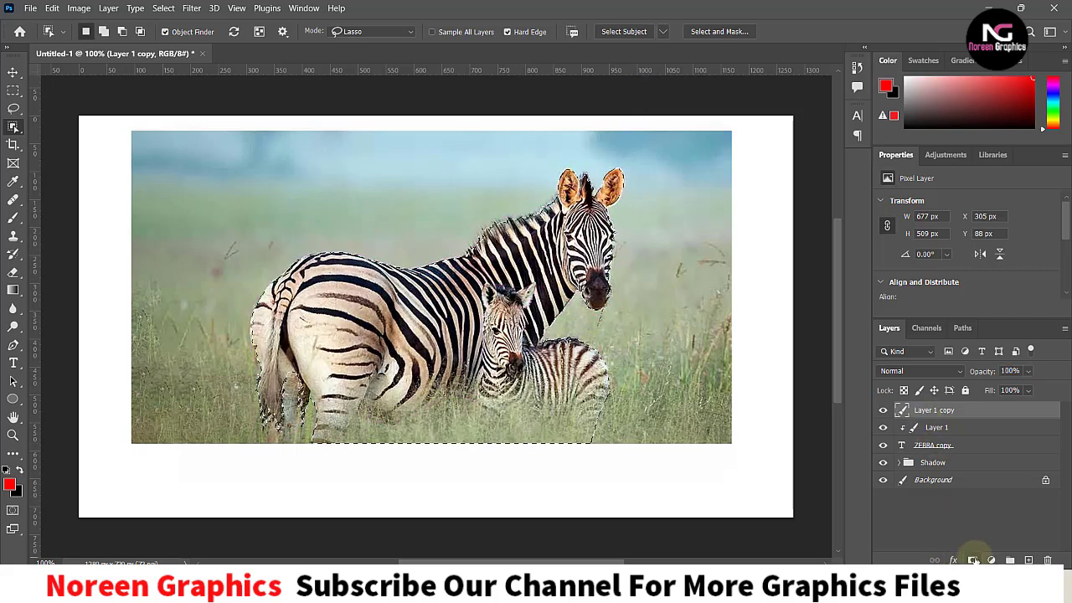
Step: Mask Layer 1 copy to the zebra selection, pick the Brush, and set the background colour to black
{"action": "left_click", "coordinate": [991, 560]}
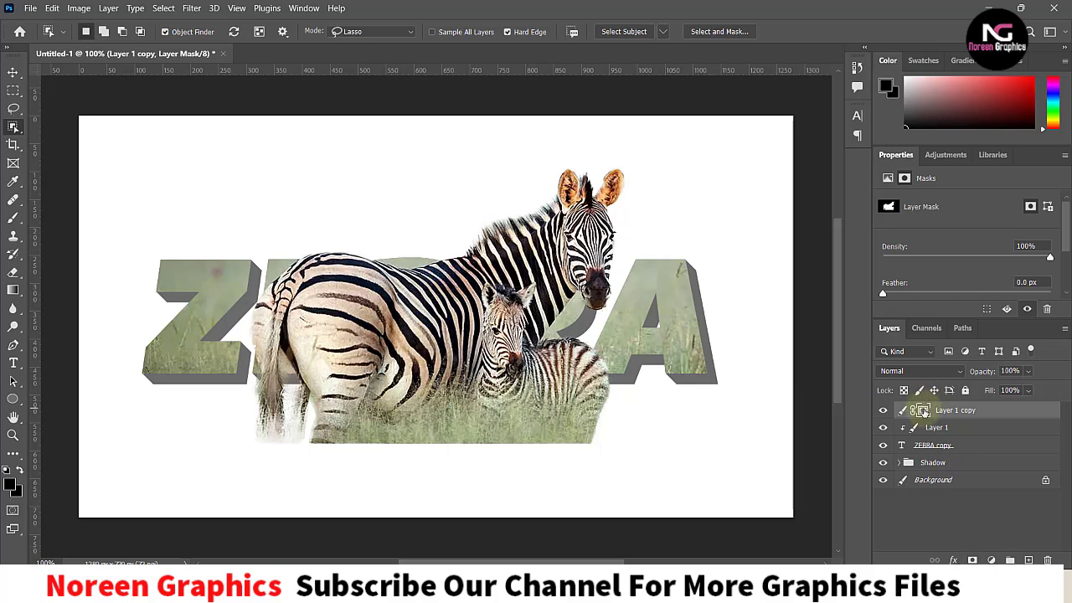
{"action": "left_click", "coordinate": [13, 219]}
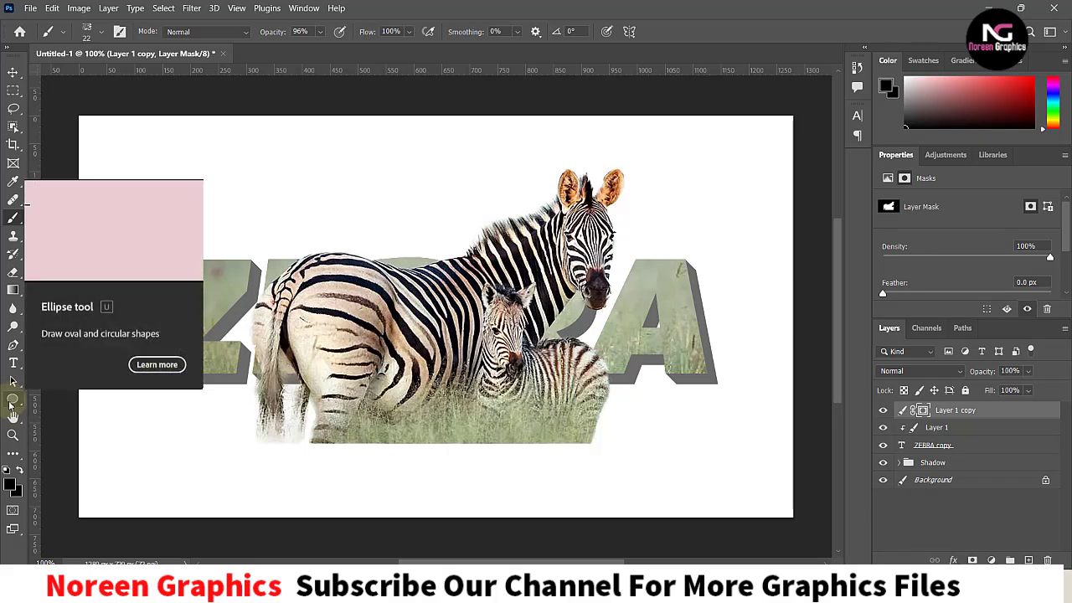
{"action": "left_click", "coordinate": [16, 495]}
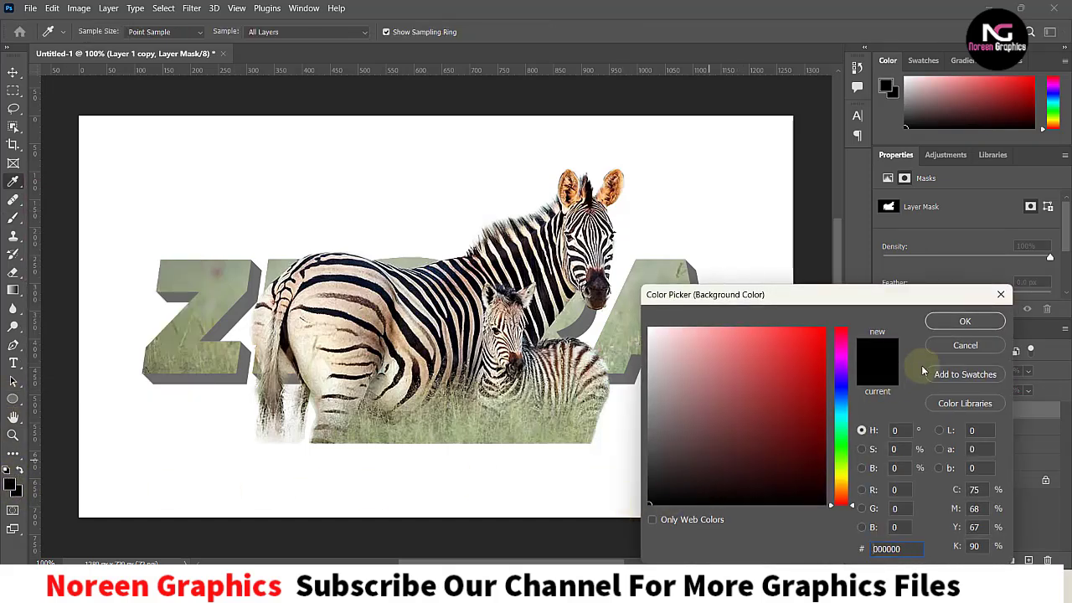
{"action": "left_click", "coordinate": [955, 321]}
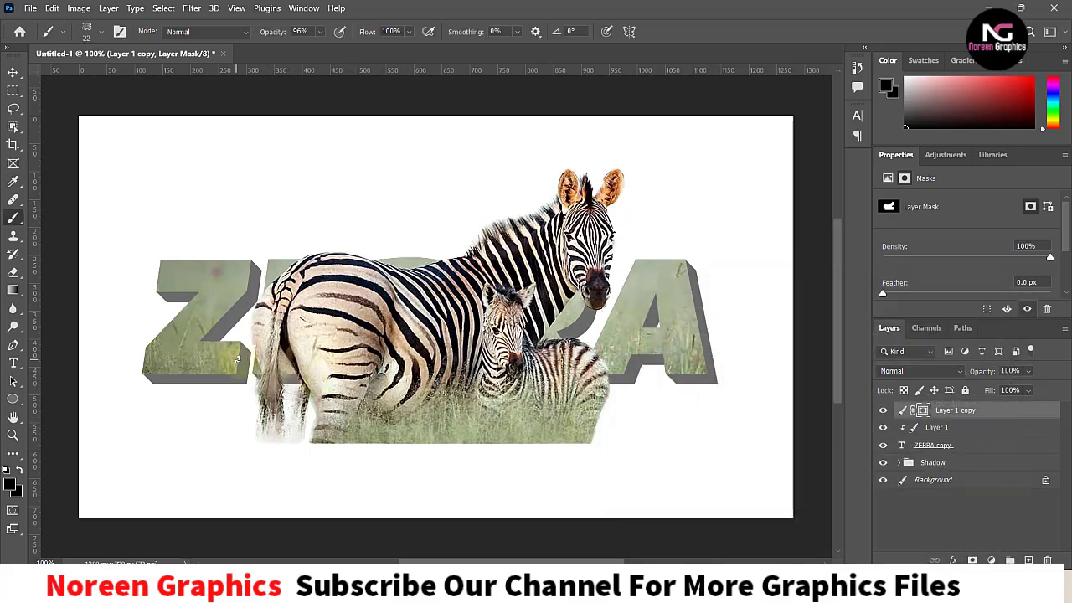
Step: Paint black with a hard round 61 px brush on the mask over the zebras' lower bodies
{"action": "key", "text": "]"}
{"action": "key", "text": "]"}
{"action": "key", "text": "]"}
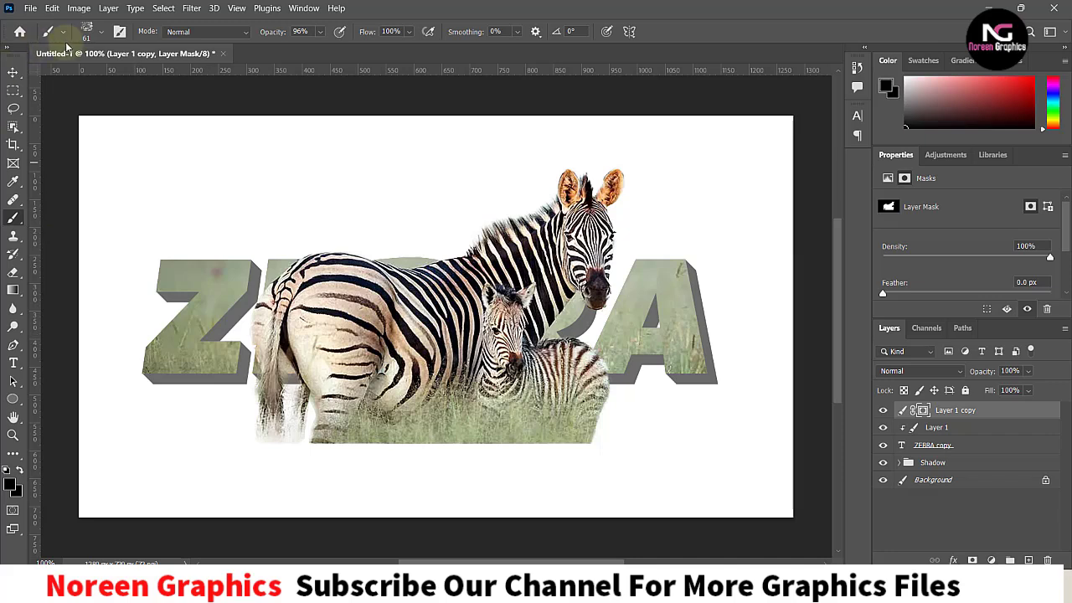
{"action": "left_click", "coordinate": [100, 34]}
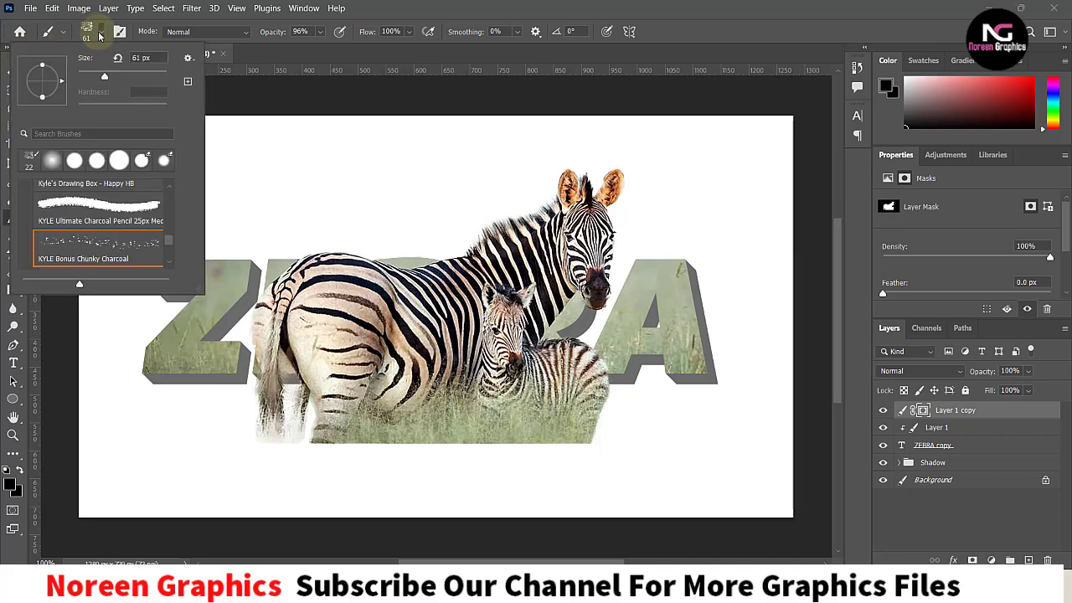
{"action": "left_click", "coordinate": [104, 162]}
{"action": "left_click", "coordinate": [115, 161]}
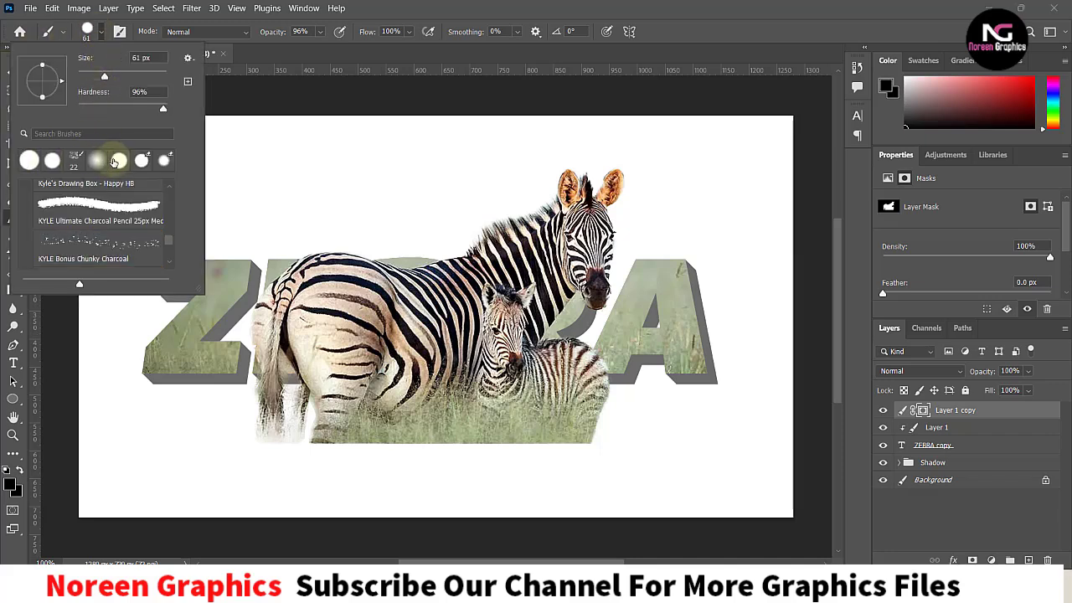
{"action": "left_click", "coordinate": [239, 236]}
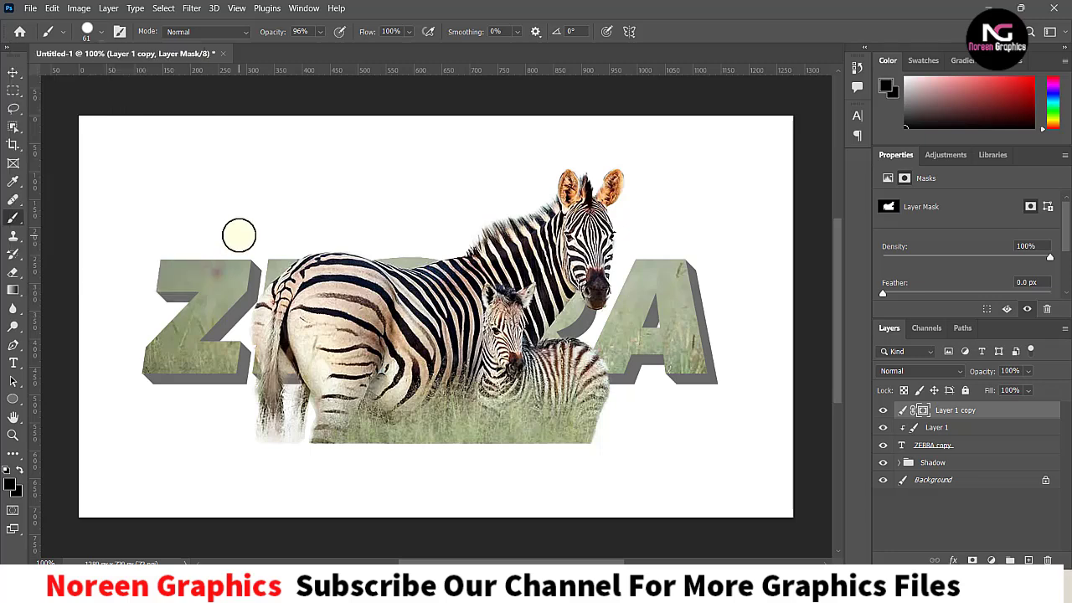
{"action": "mouse_move", "coordinate": [239, 239]}
{"action": "left_mouse_down"}
{"action": "mouse_move", "coordinate": [268, 330]}
{"action": "mouse_move", "coordinate": [256, 391]}
{"action": "mouse_move", "coordinate": [307, 402]}
{"action": "mouse_move", "coordinate": [276, 414]}
{"action": "mouse_move", "coordinate": [333, 430]}
{"action": "mouse_move", "coordinate": [271, 432]}
{"action": "mouse_move", "coordinate": [635, 431]}
{"action": "mouse_move", "coordinate": [624, 419]}
{"action": "mouse_move", "coordinate": [294, 402]}
{"action": "mouse_move", "coordinate": [359, 390]}
{"action": "mouse_move", "coordinate": [617, 395]}
{"action": "mouse_move", "coordinate": [513, 334]}
{"action": "mouse_move", "coordinate": [540, 284]}
{"action": "mouse_move", "coordinate": [511, 359]}
{"action": "mouse_move", "coordinate": [469, 356]}
{"action": "mouse_move", "coordinate": [470, 316]}
{"action": "mouse_move", "coordinate": [467, 372]}
{"action": "mouse_move", "coordinate": [464, 339]}
{"action": "mouse_move", "coordinate": [424, 352]}
{"action": "mouse_move", "coordinate": [442, 348]}
{"action": "mouse_move", "coordinate": [410, 277]}
{"action": "mouse_move", "coordinate": [414, 357]}
{"action": "mouse_move", "coordinate": [408, 296]}
{"action": "mouse_move", "coordinate": [336, 367]}
{"action": "mouse_move", "coordinate": [262, 320]}
{"action": "mouse_move", "coordinate": [266, 260]}
{"action": "mouse_move", "coordinate": [324, 383]}
{"action": "mouse_move", "coordinate": [344, 293]}
{"action": "mouse_move", "coordinate": [332, 374]}
{"action": "mouse_move", "coordinate": [328, 293]}
{"action": "mouse_move", "coordinate": [302, 352]}
{"action": "mouse_move", "coordinate": [307, 293]}
{"action": "mouse_move", "coordinate": [299, 369]}
{"action": "mouse_move", "coordinate": [344, 287]}
{"action": "mouse_move", "coordinate": [355, 383]}
{"action": "mouse_move", "coordinate": [358, 273]}
{"action": "mouse_move", "coordinate": [352, 346]}
{"action": "mouse_move", "coordinate": [346, 322]}
{"action": "mouse_move", "coordinate": [421, 314]}
{"action": "mouse_move", "coordinate": [462, 341]}
{"action": "mouse_move", "coordinate": [353, 362]}
{"action": "mouse_move", "coordinate": [474, 320]}
{"action": "mouse_move", "coordinate": [480, 276]}
{"action": "mouse_move", "coordinate": [483, 298]}
{"action": "mouse_move", "coordinate": [502, 290]}
{"action": "mouse_move", "coordinate": [528, 303]}
{"action": "mouse_move", "coordinate": [546, 342]}
{"action": "mouse_move", "coordinate": [512, 350]}
{"action": "left_mouse_up"}
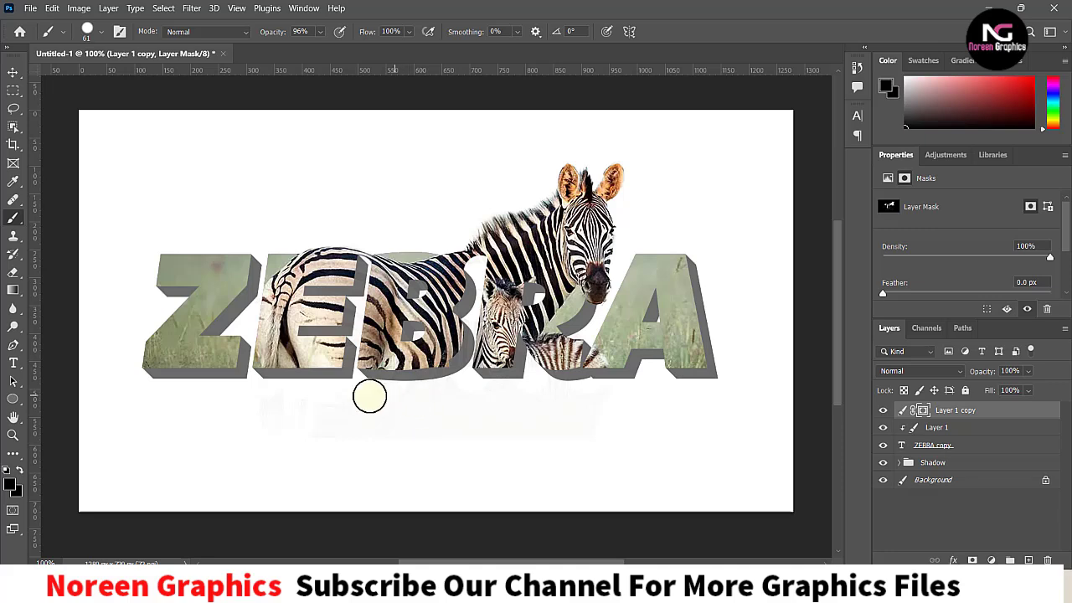
Step: Duplicate the zebra layer below ZEBRA copy as Layer 1 copy 2, clipped to the Shadow group
{"action": "left_click", "coordinate": [12, 72]}
{"action": "left_click", "coordinate": [936, 412]}
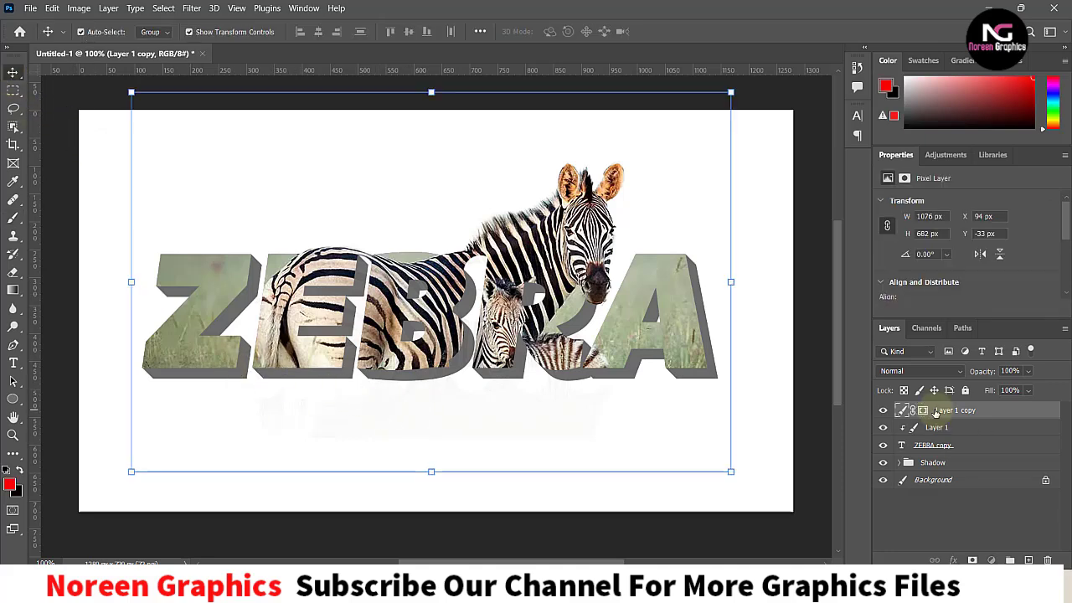
{"action": "left_click_drag", "start_coordinate": [934, 457], "coordinate": [935, 457], "text": "alt"}
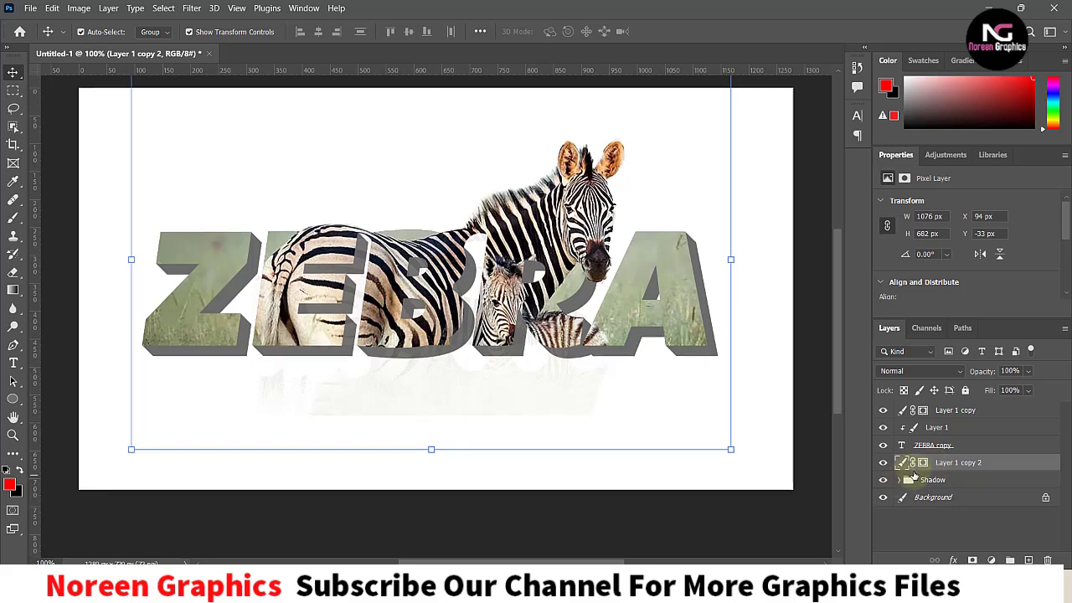
{"action": "right_click", "coordinate": [926, 476]}
{"action": "left_click", "coordinate": [972, 292]}
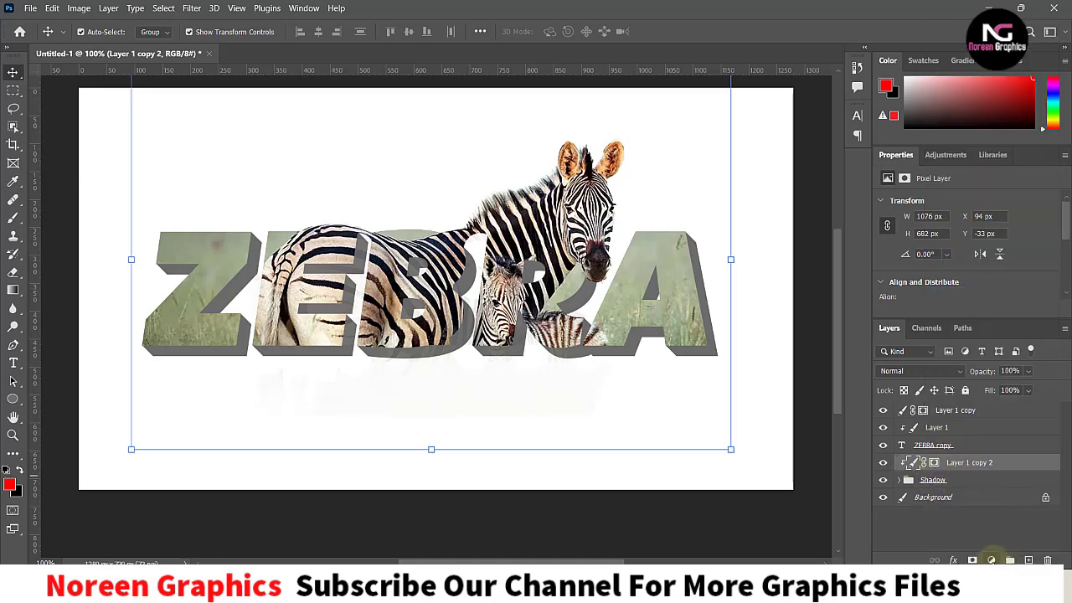
{"action": "left_click", "coordinate": [991, 561]}
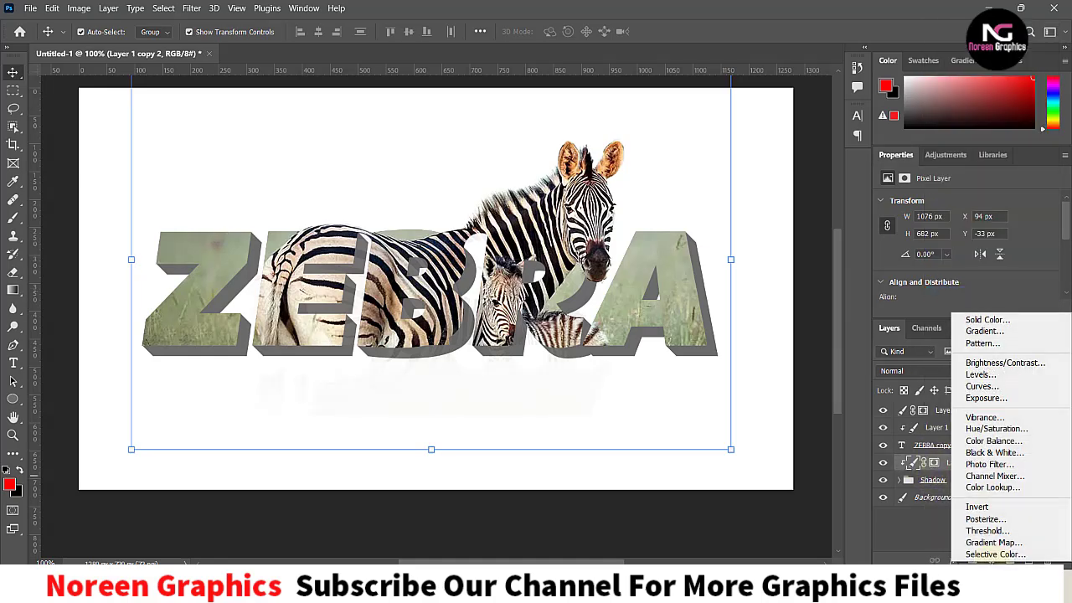
Step: Add a Levels adjustment with a lowered output white level, clipped to the photo layer
{"action": "left_click", "coordinate": [976, 375]}
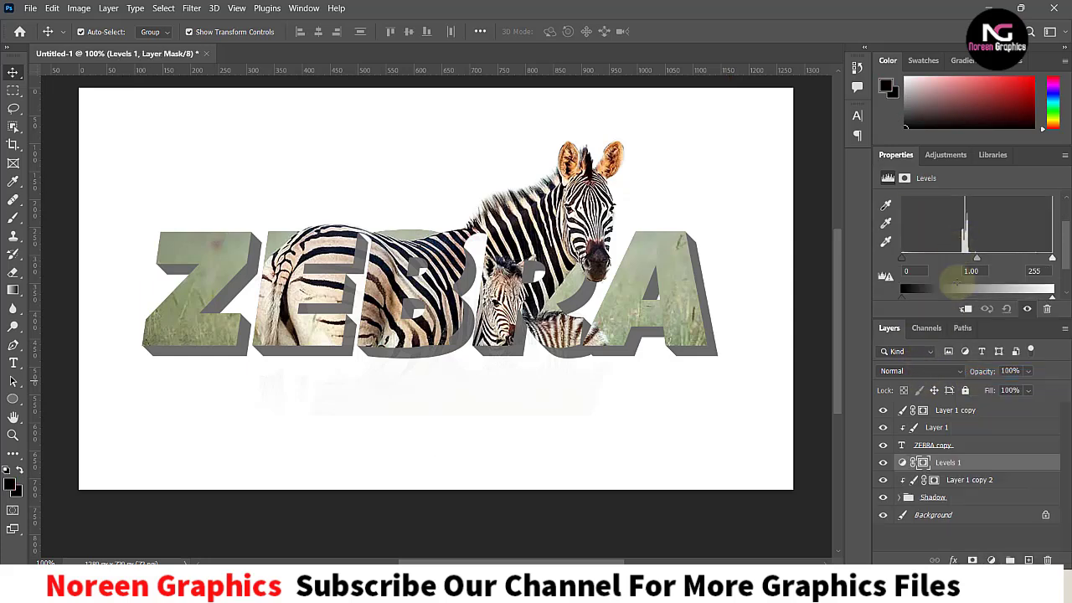
{"action": "left_click_drag", "start_coordinate": [1052, 298], "coordinate": [1025, 299]}
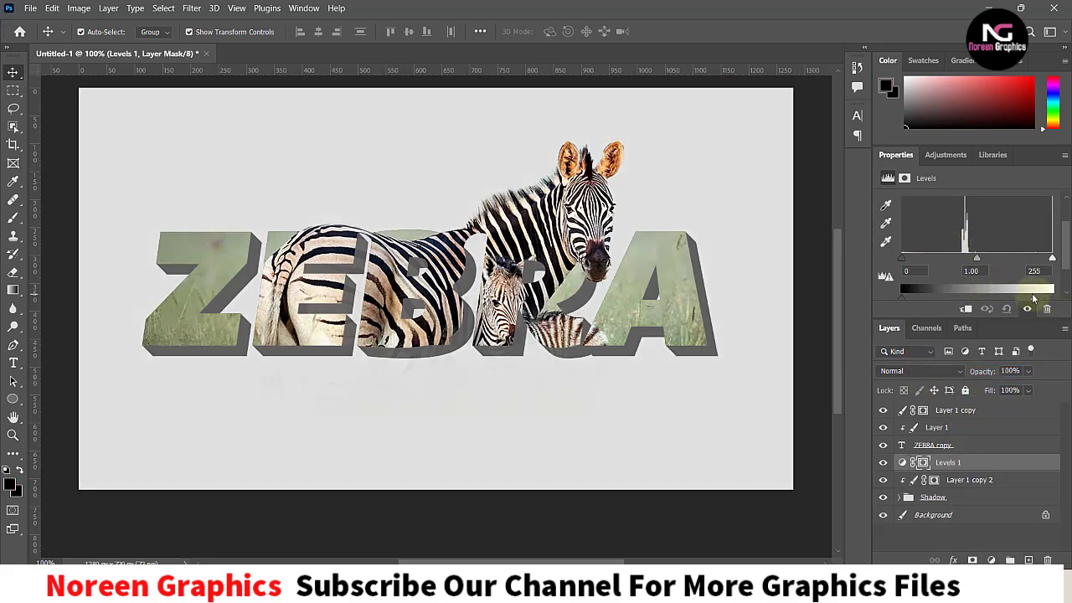
{"action": "left_click", "coordinate": [966, 308]}
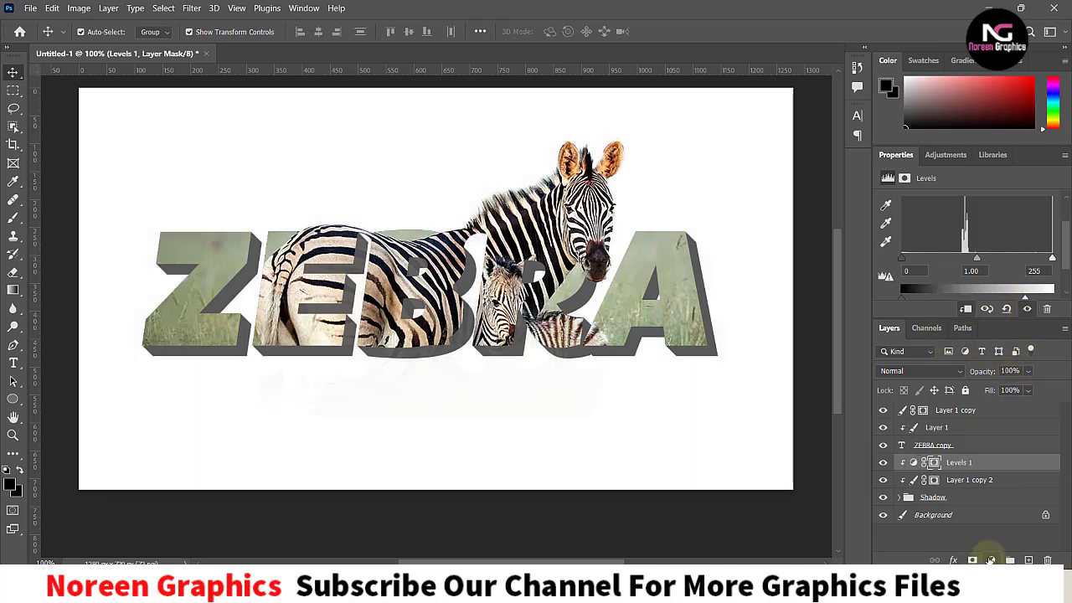
Step: Add a clipped Exposure adjustment with exposure -0.72 and gamma 0.80
{"action": "left_click", "coordinate": [992, 559]}
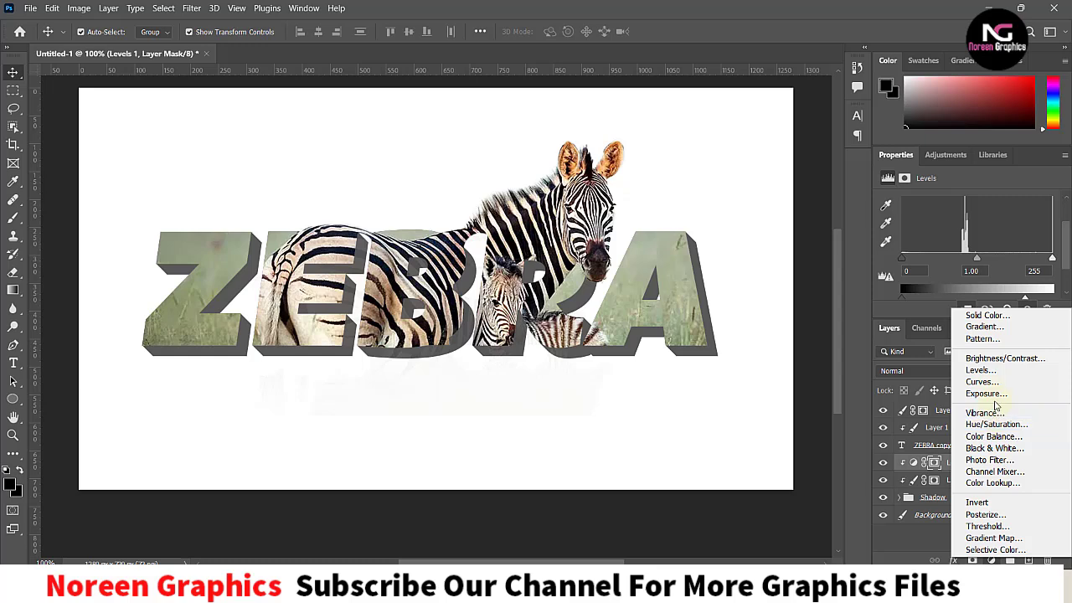
{"action": "left_click", "coordinate": [989, 393]}
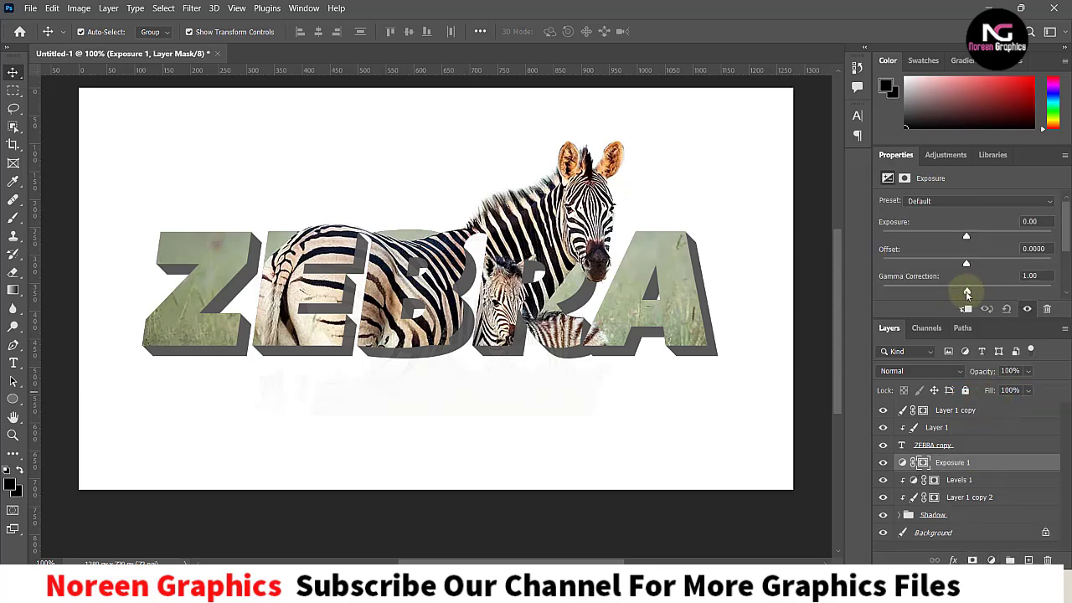
{"action": "left_click_drag", "start_coordinate": [966, 292], "coordinate": [979, 292]}
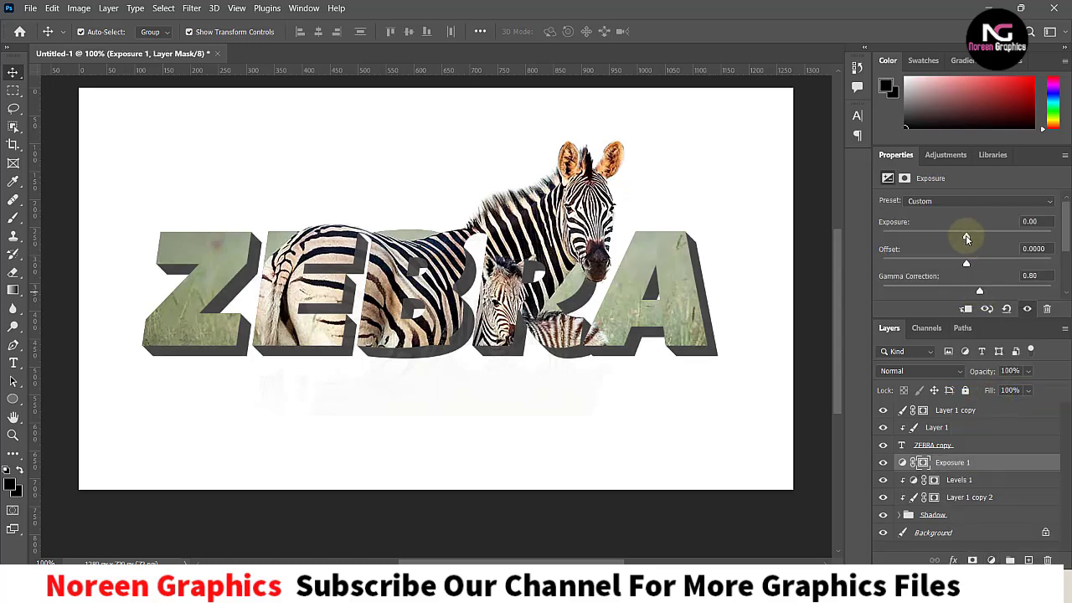
{"action": "left_click_drag", "start_coordinate": [967, 238], "coordinate": [956, 233]}
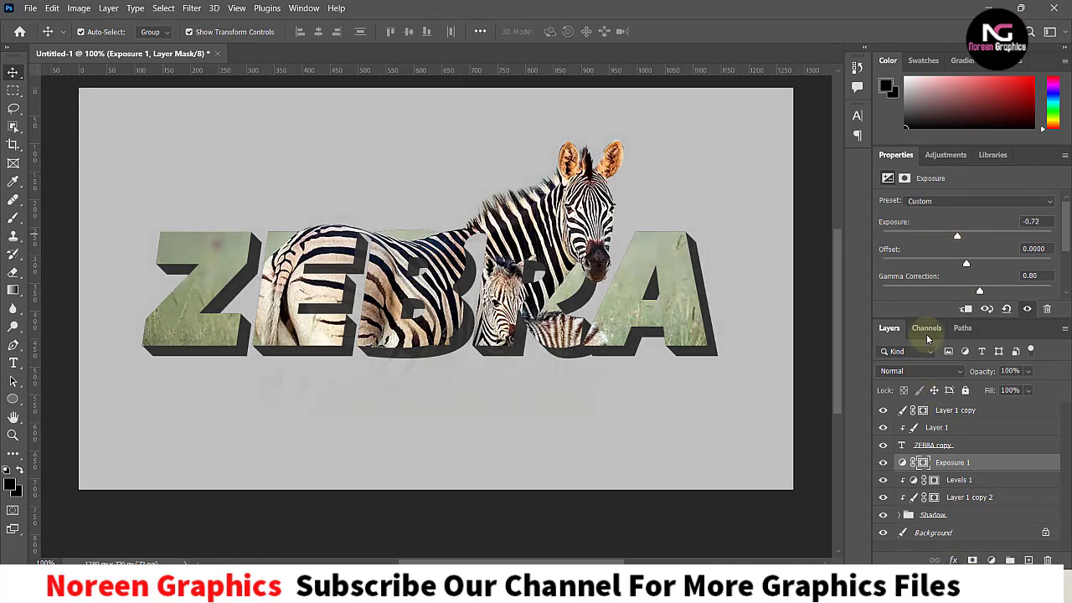
{"action": "left_click", "coordinate": [966, 308]}
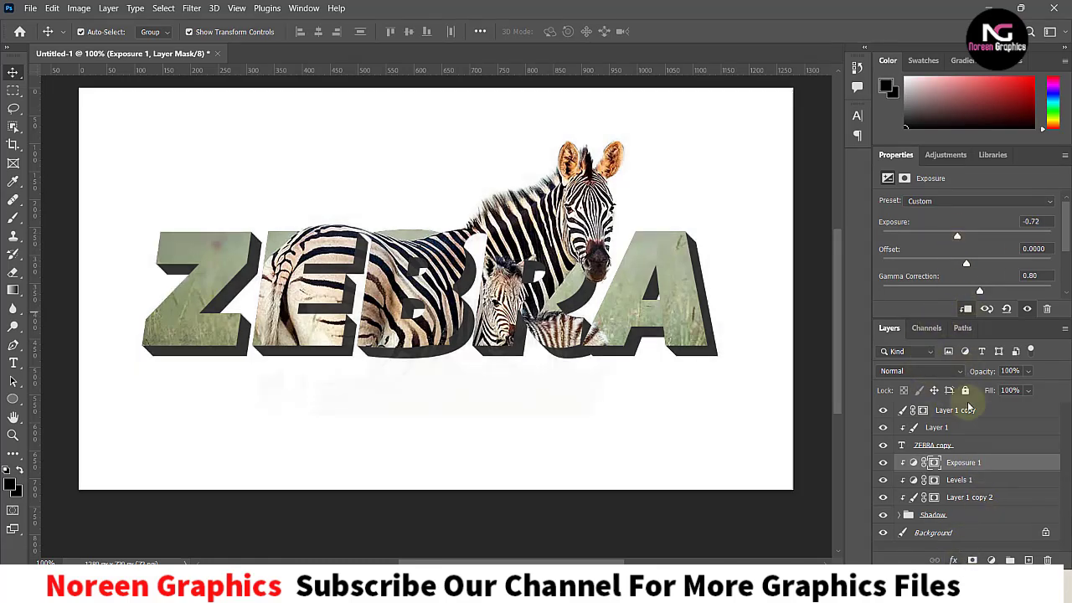
{"action": "left_click", "coordinate": [933, 521]}
Step: Group the layers from Layer 1 copy to Shadow into Group 1 and stamp merged Layer 2 above
{"action": "left_click", "coordinate": [922, 410], "text": "shift"}
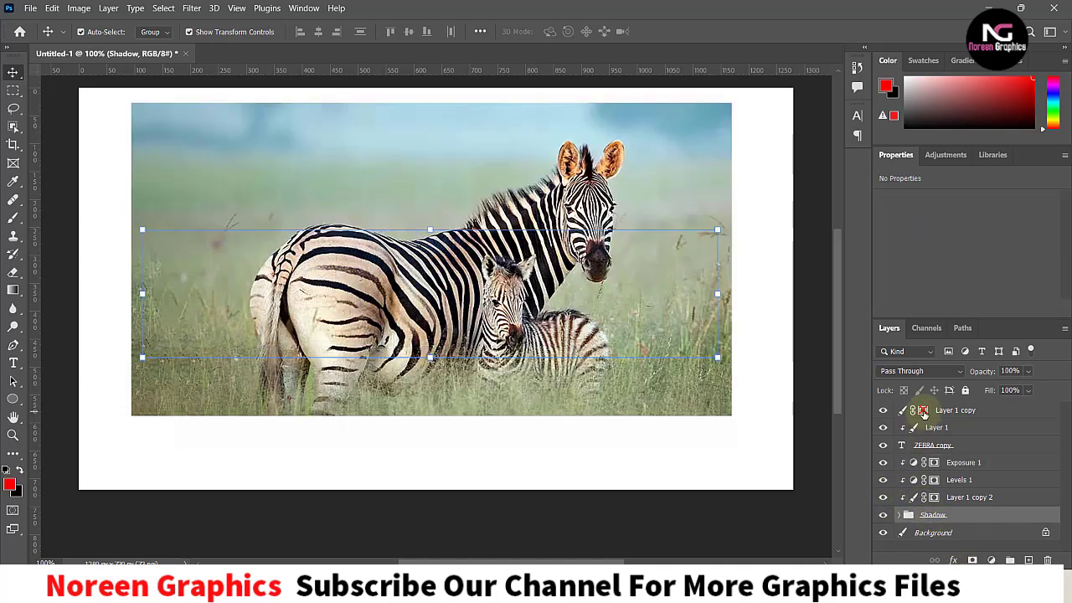
{"action": "left_click", "coordinate": [922, 411], "text": "shift"}
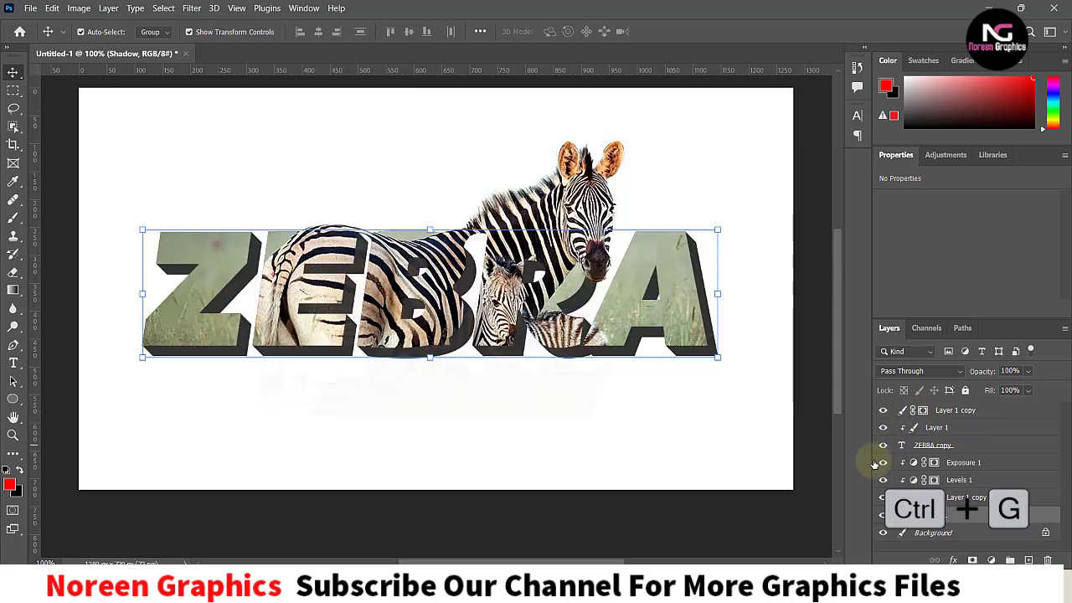
{"action": "left_click", "coordinate": [982, 410], "text": "shift"}
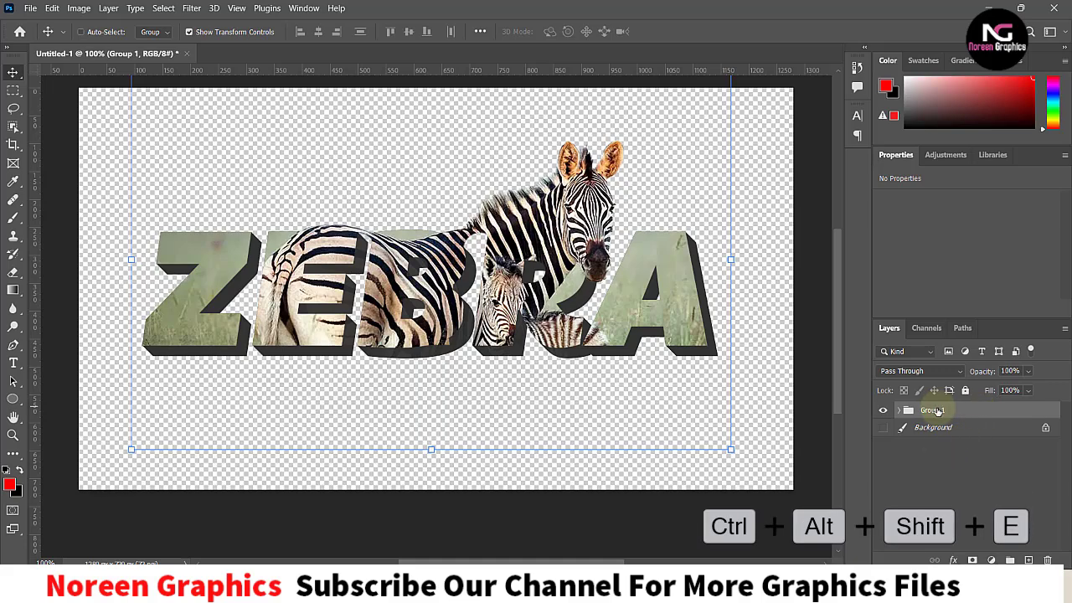
{"action": "key", "text": "ctrl+alt+shift+e"}
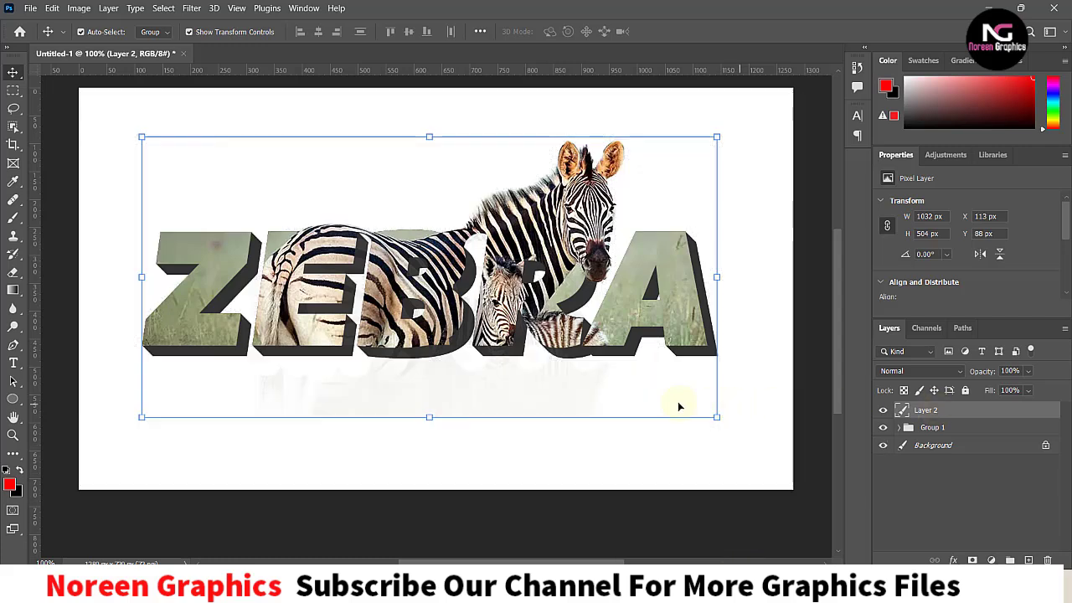
Step: Flip the merged Layer 2 vertically
{"action": "left_click", "coordinate": [760, 450]}
{"action": "left_click", "coordinate": [939, 410]}
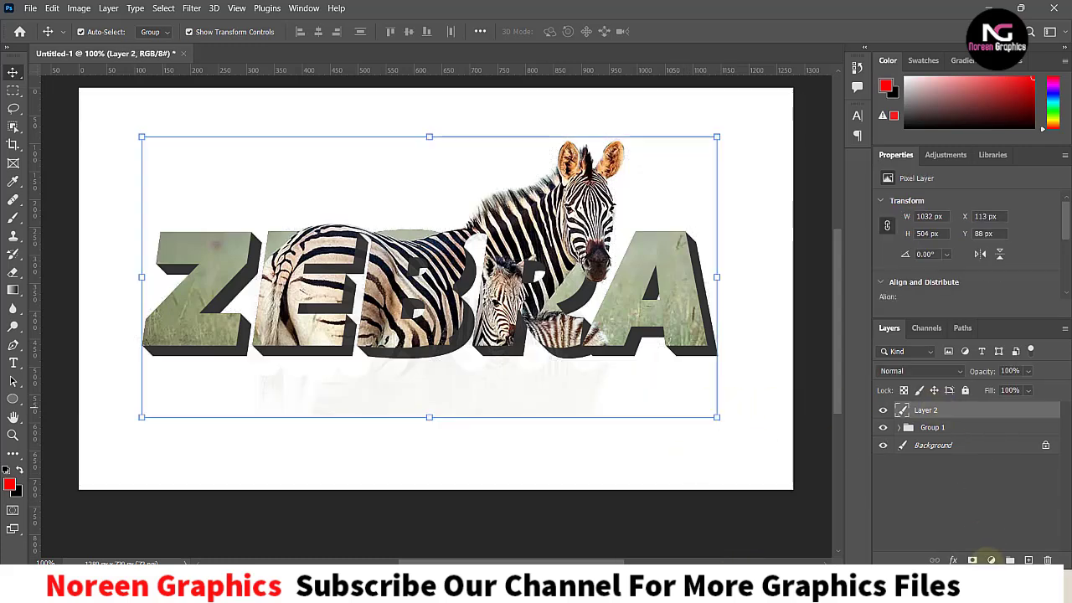
{"action": "left_click", "coordinate": [972, 560]}
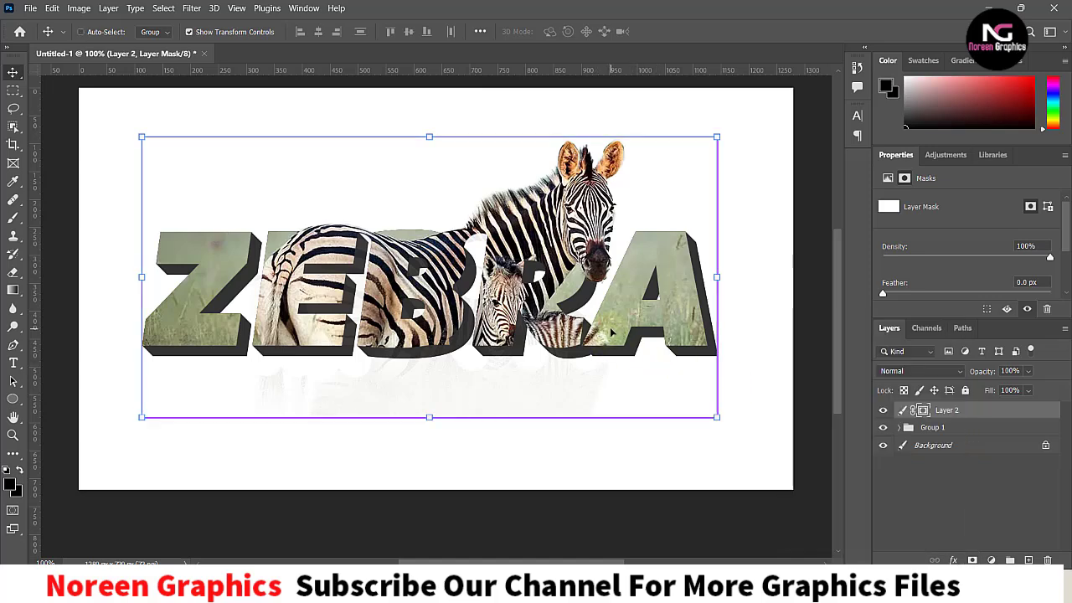
{"action": "key", "text": "ctrl+z"}
{"action": "left_click", "coordinate": [589, 314]}
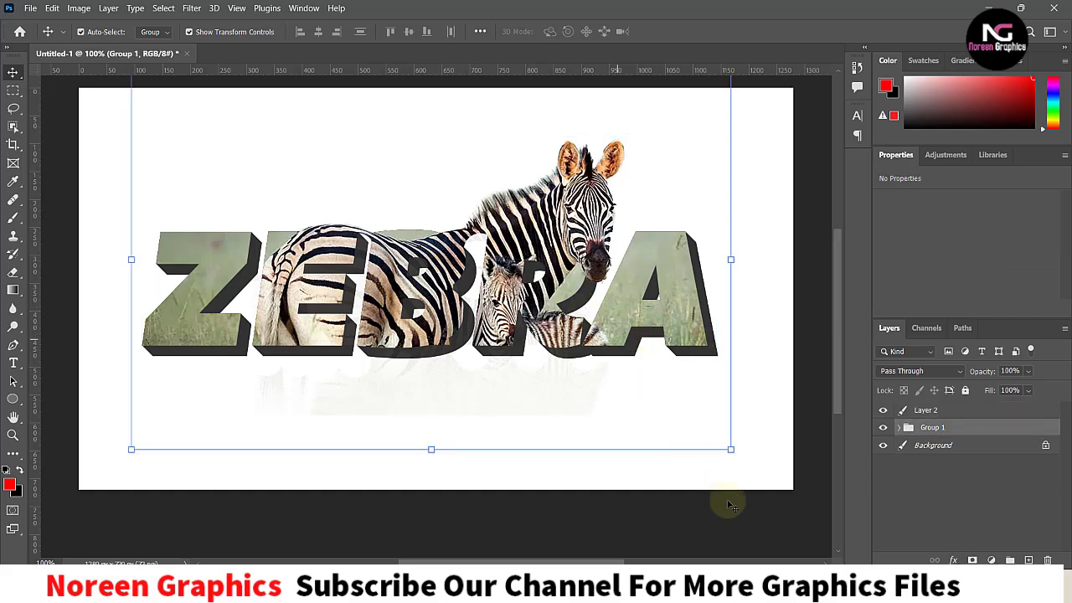
{"action": "left_click", "coordinate": [645, 308]}
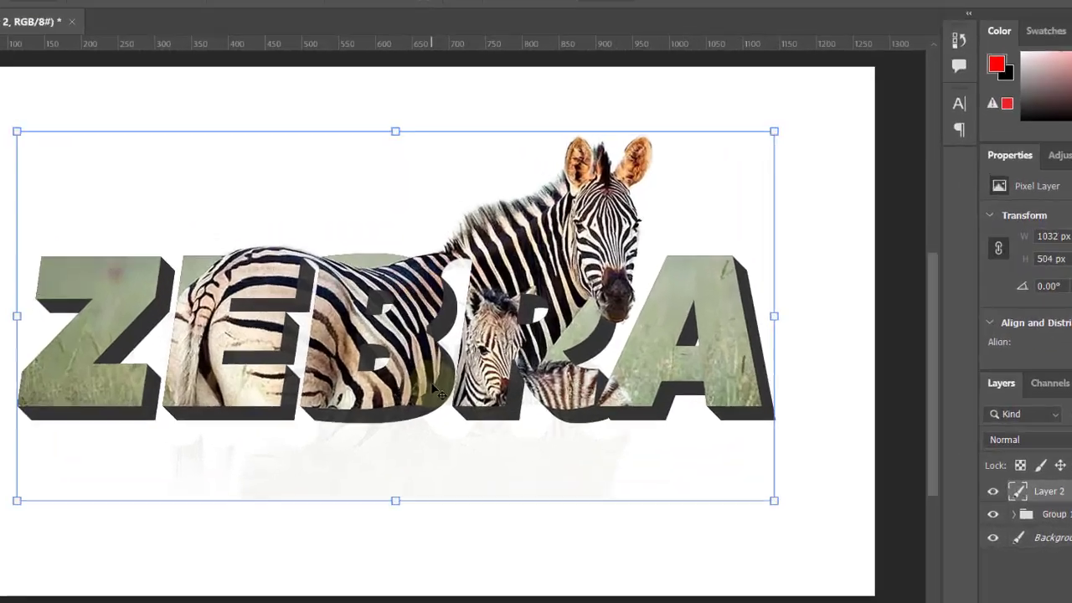
{"action": "right_click", "coordinate": [458, 332]}
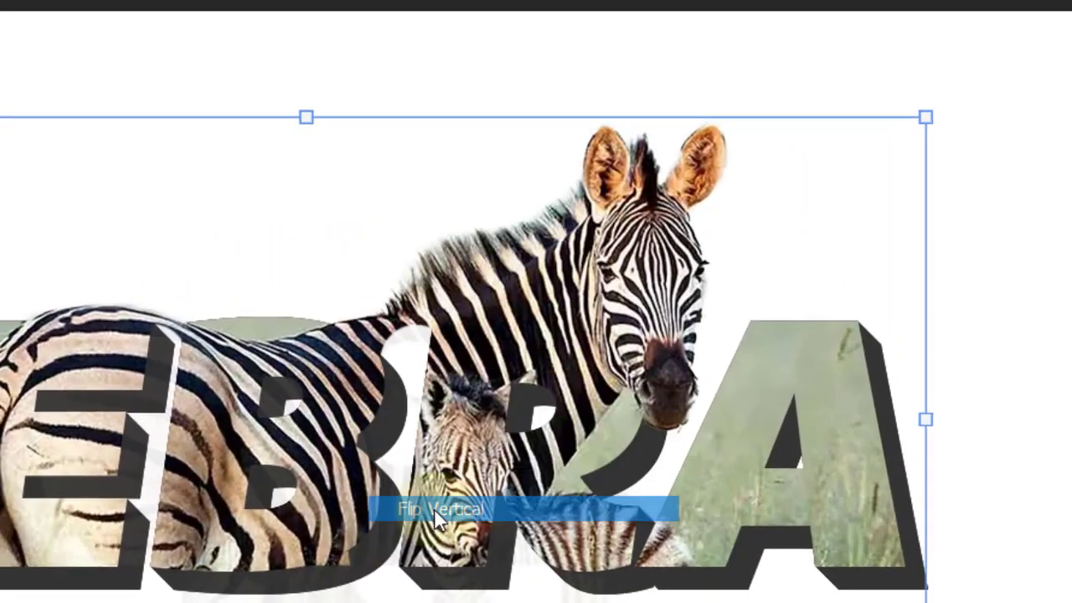
{"action": "left_click", "coordinate": [434, 508]}
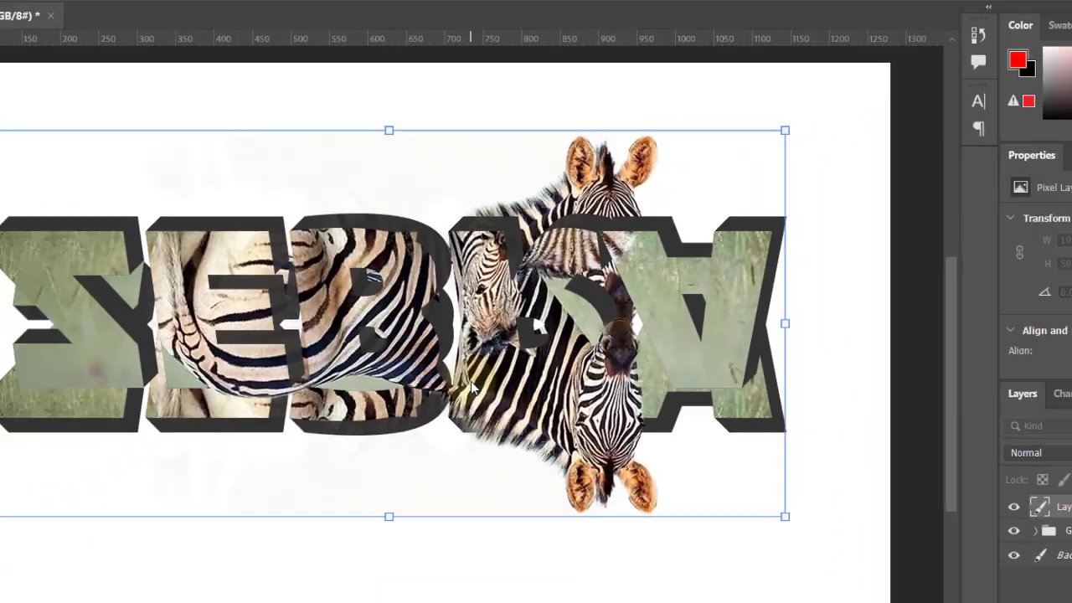
Step: Move the flipped Layer 2 below the ZEBRA text and add a blank layer mask
{"action": "left_click_drag", "start_coordinate": [436, 258], "coordinate": [434, 414]}
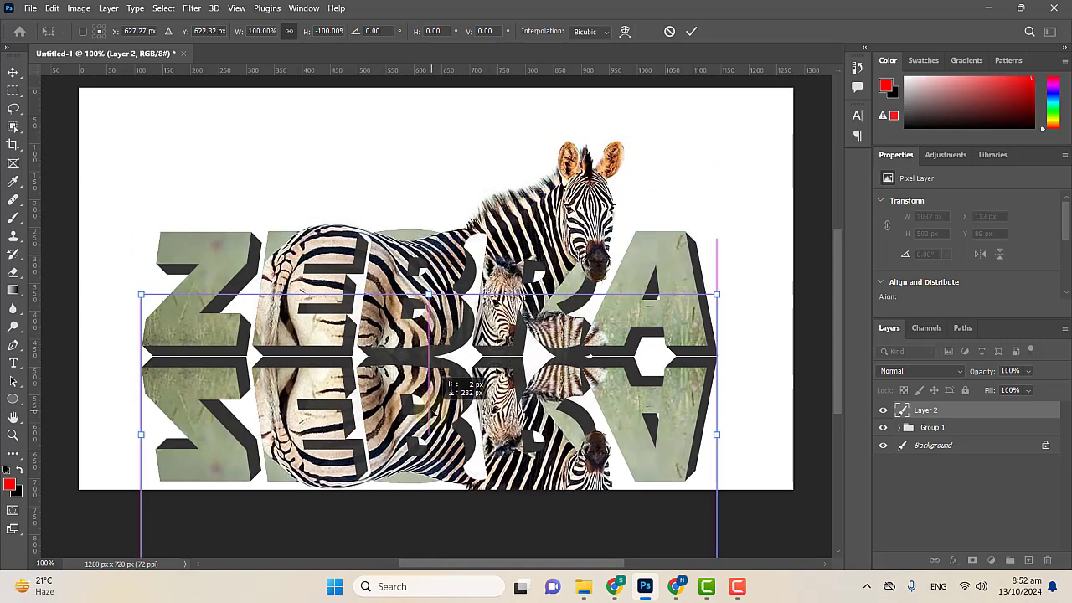
{"action": "key", "text": "Return"}
{"action": "left_click", "coordinate": [928, 413]}
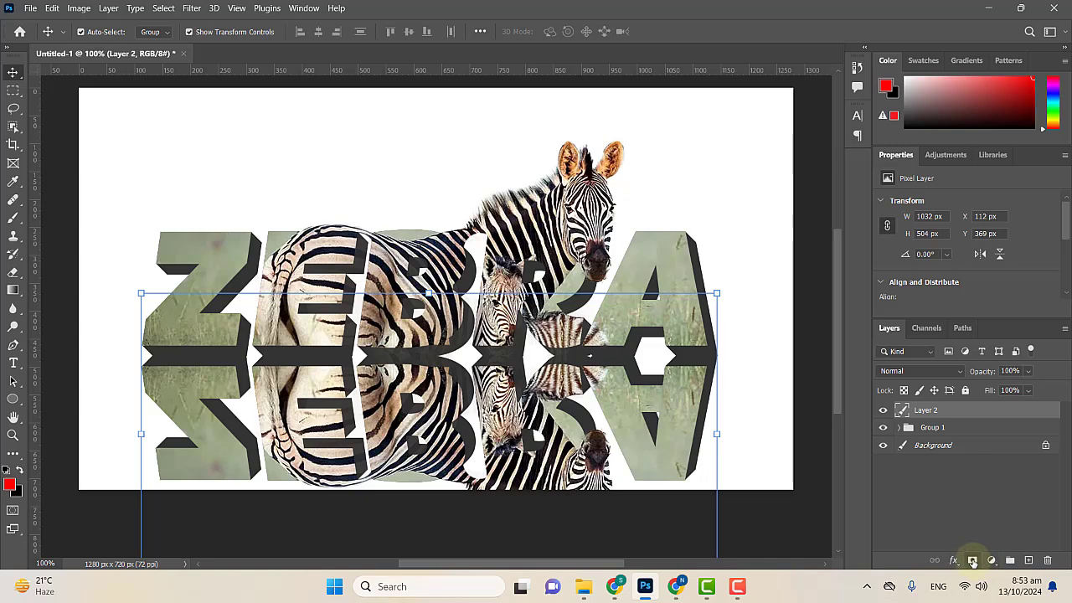
{"action": "left_click", "coordinate": [972, 561]}
Step: Draw a linear black-to-white gradient upward on Layer 2's mask to fade the reflection
{"action": "left_click", "coordinate": [13, 290]}
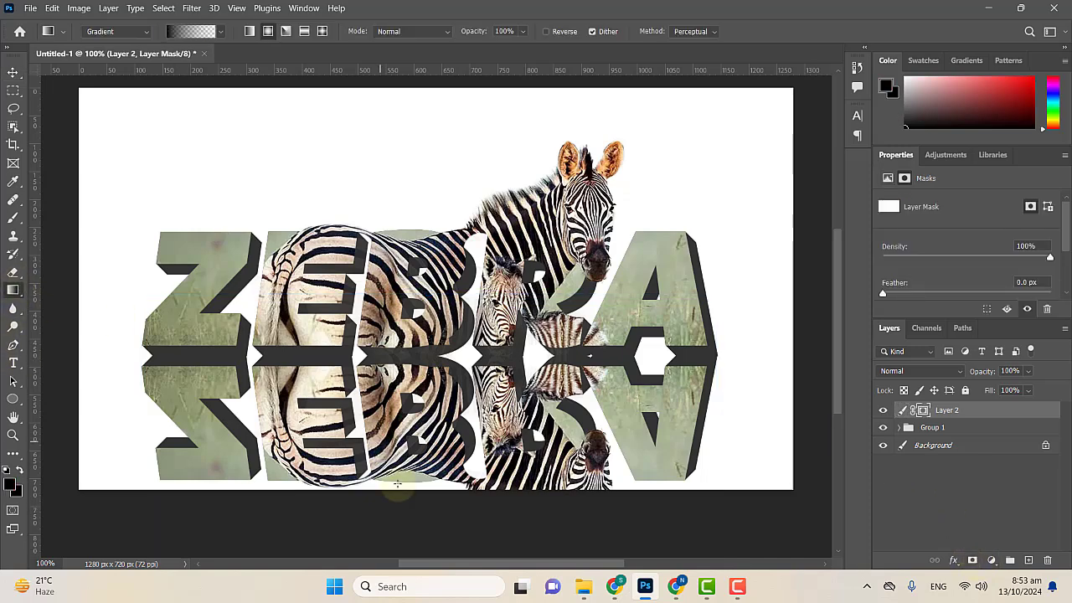
{"action": "left_click_drag", "start_coordinate": [441, 498], "coordinate": [440, 348]}
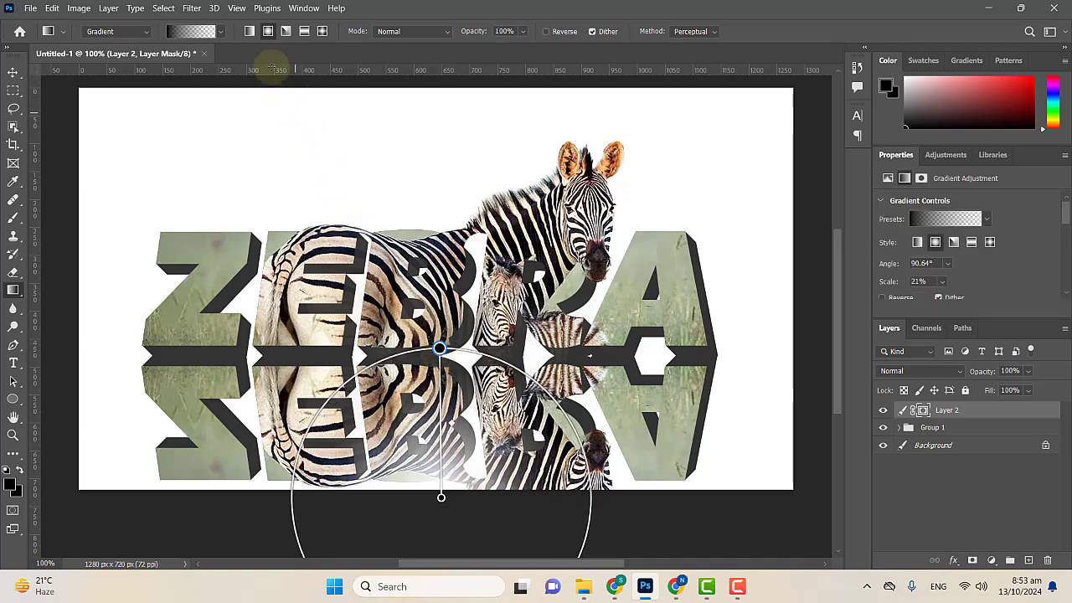
{"action": "left_click", "coordinate": [250, 31]}
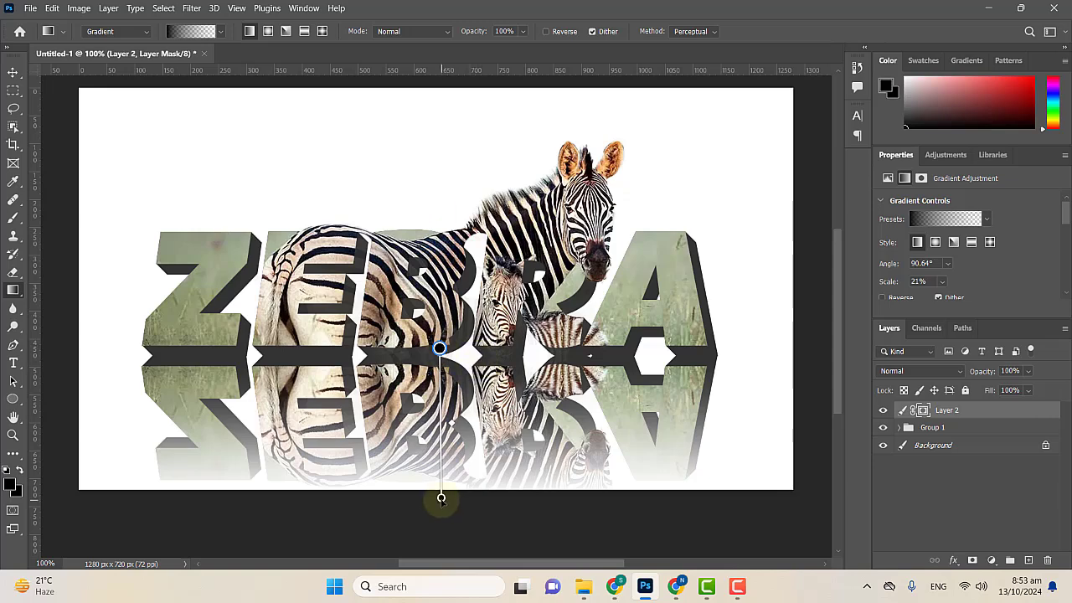
{"action": "mouse_move", "coordinate": [440, 497]}
{"action": "left_mouse_down"}
{"action": "mouse_move", "coordinate": [439, 458]}
{"action": "mouse_move", "coordinate": [439, 506]}
{"action": "mouse_move", "coordinate": [439, 494]}
{"action": "left_mouse_up"}
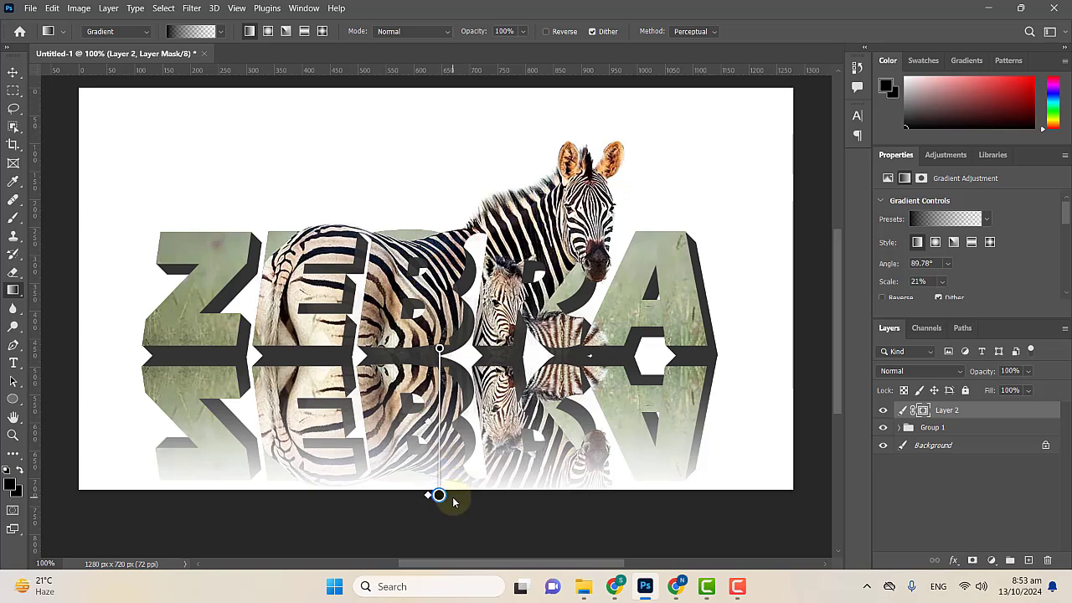
{"action": "mouse_move", "coordinate": [439, 349]}
{"action": "left_mouse_down"}
{"action": "mouse_move", "coordinate": [434, 159]}
{"action": "mouse_move", "coordinate": [434, 171]}
{"action": "left_mouse_up"}
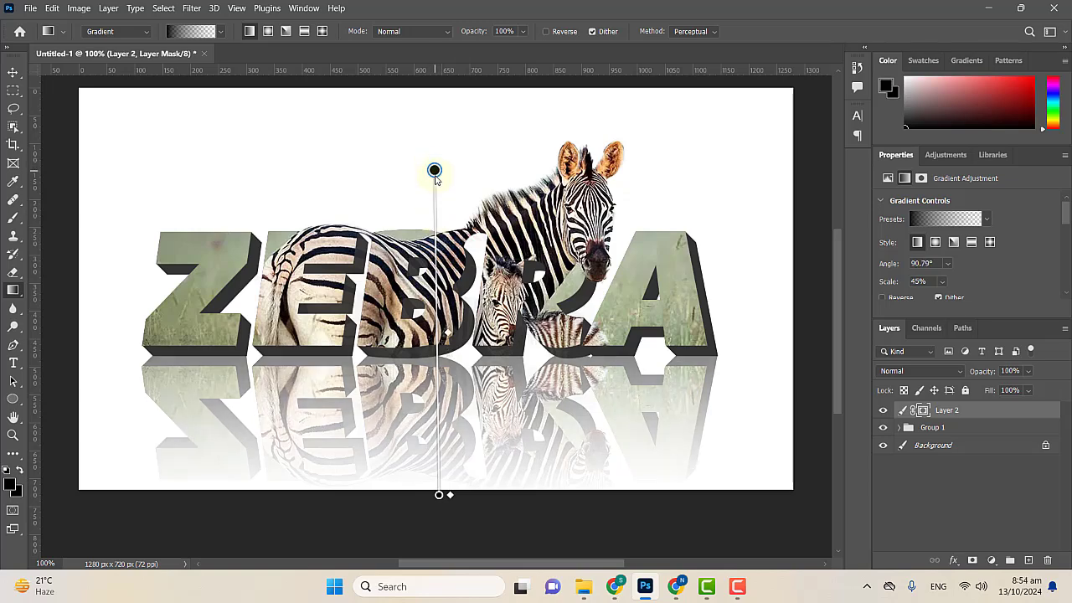
{"action": "right_click", "coordinate": [535, 459]}
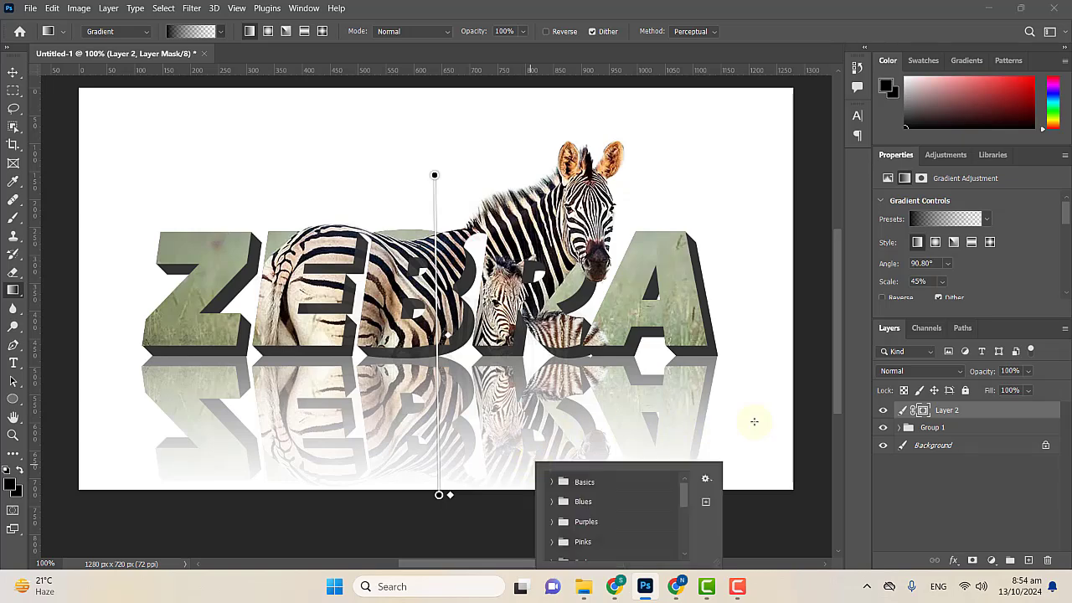
{"action": "left_click", "coordinate": [13, 72]}
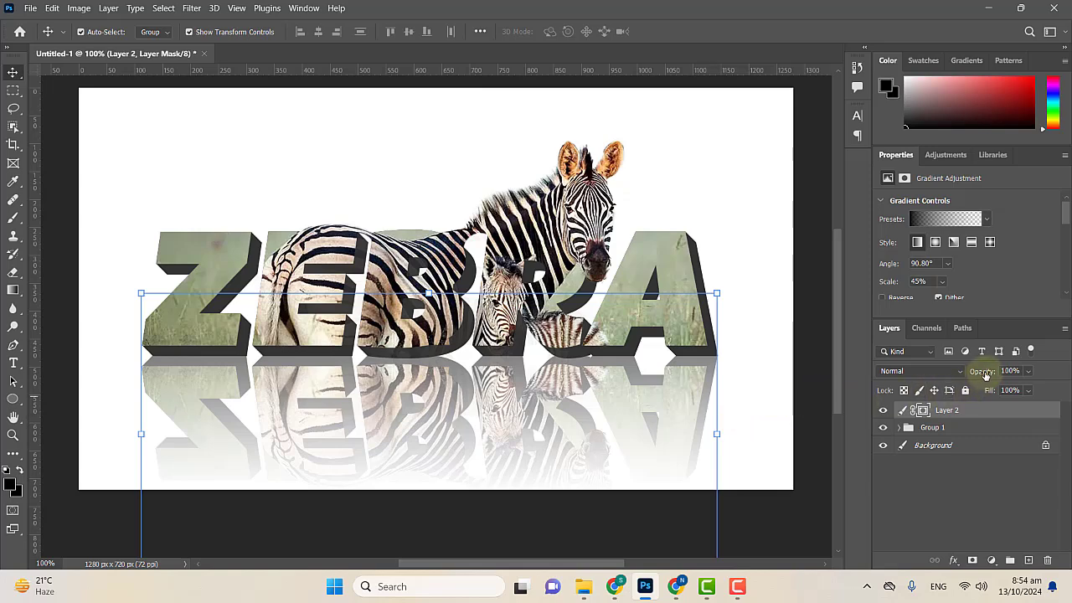
Step: Set Layer 2 opacity to 57% and scale Layer 2 with Group 1 up about 109%
{"action": "left_click_drag", "start_coordinate": [967, 372], "coordinate": [964, 371]}
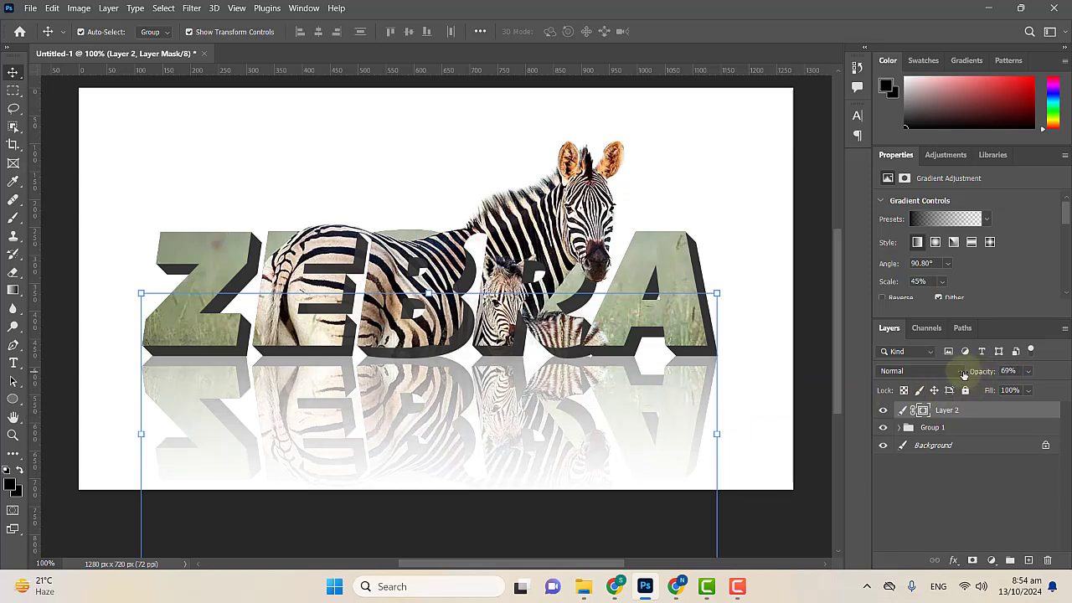
{"action": "left_click", "coordinate": [905, 410]}
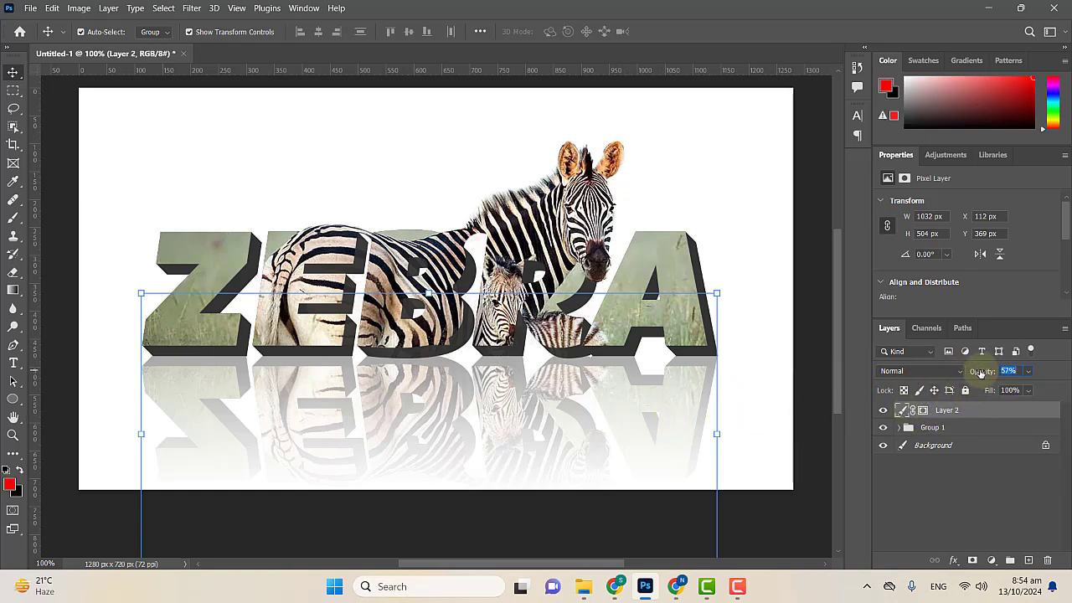
{"action": "key", "text": "ctrl+alt+a"}
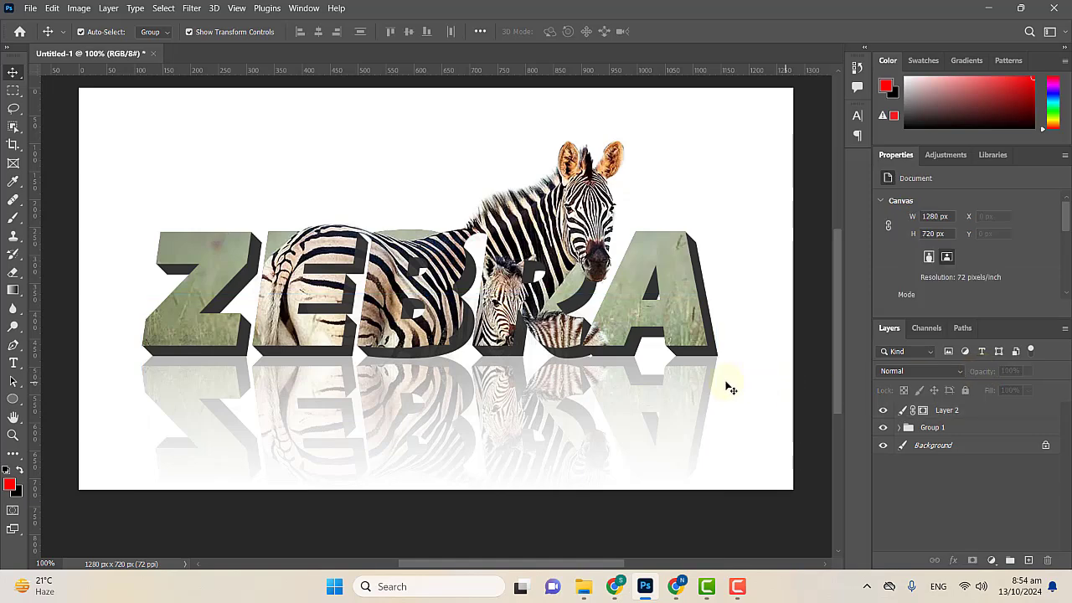
{"action": "key", "text": "ctrl+t"}
{"action": "key", "text": "Return"}
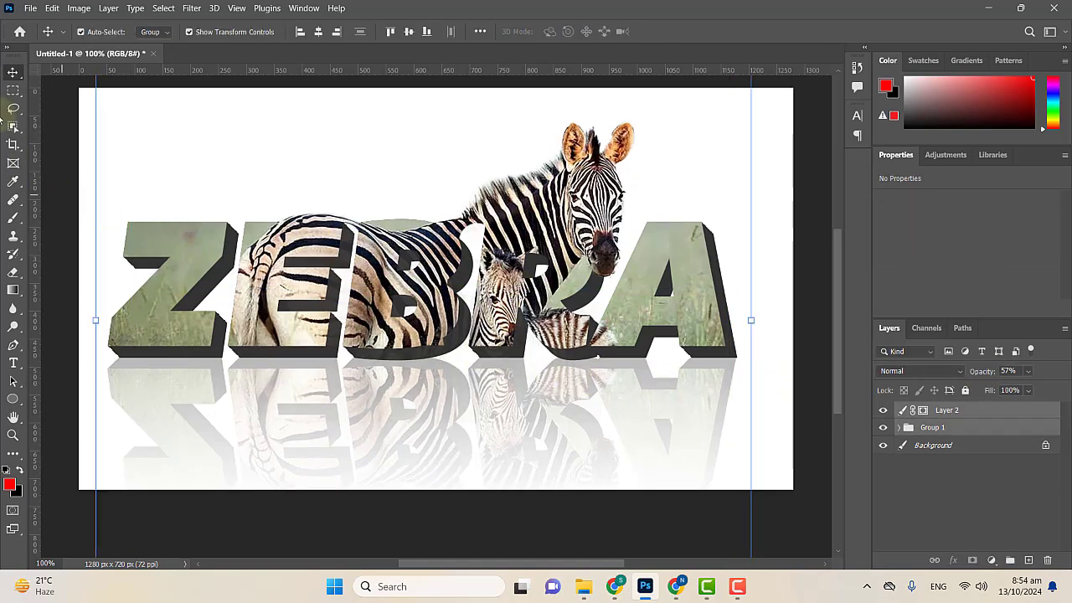